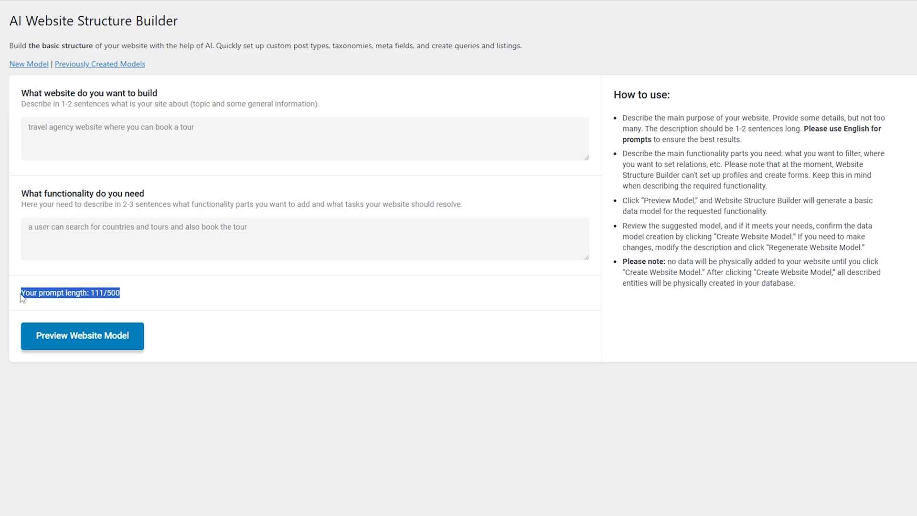
Step: Generate a preview of the website model from the travel agency prompts and review its post types, relations and filters
left_click(83, 337)
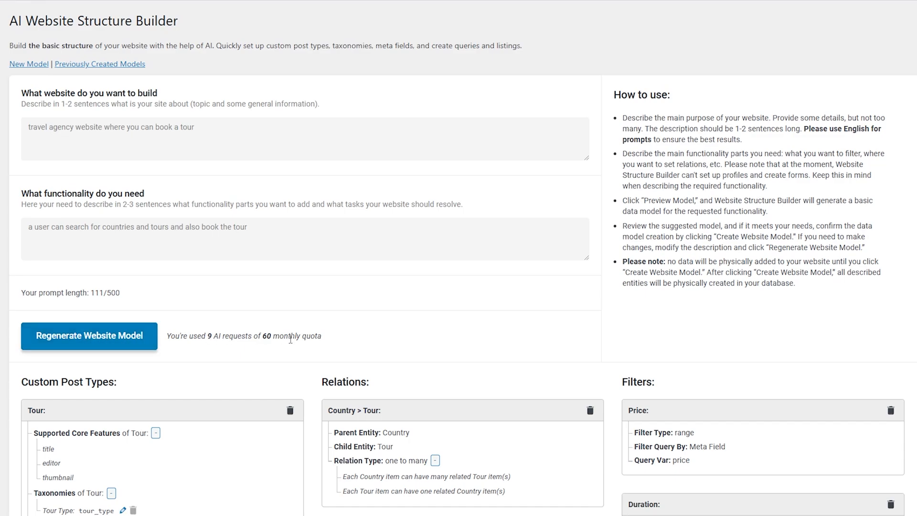
left_click_drag(327, 340, 262, 334)
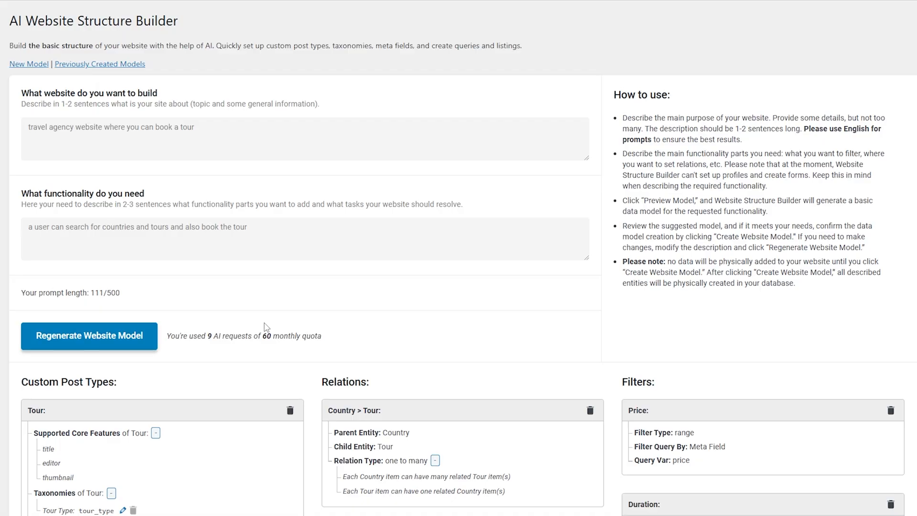
scroll(266, 328, "down", 3)
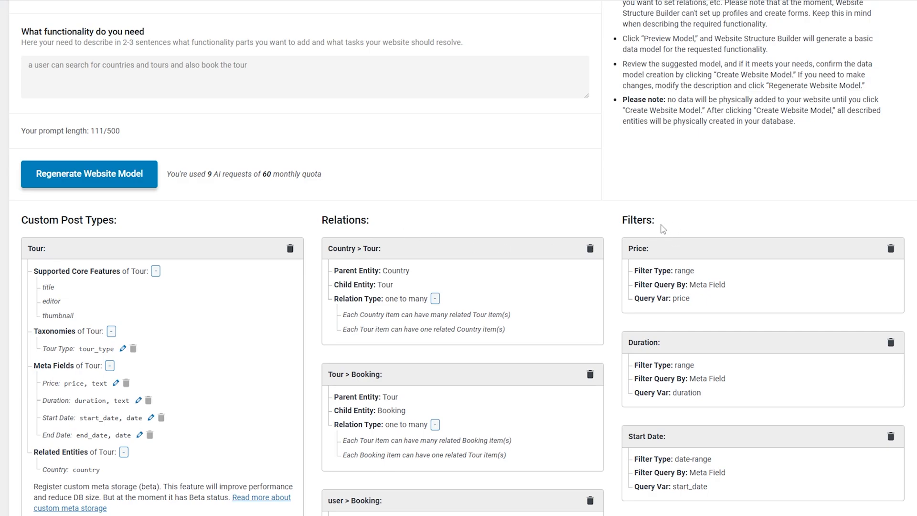
scroll(166, 333, "down", 4)
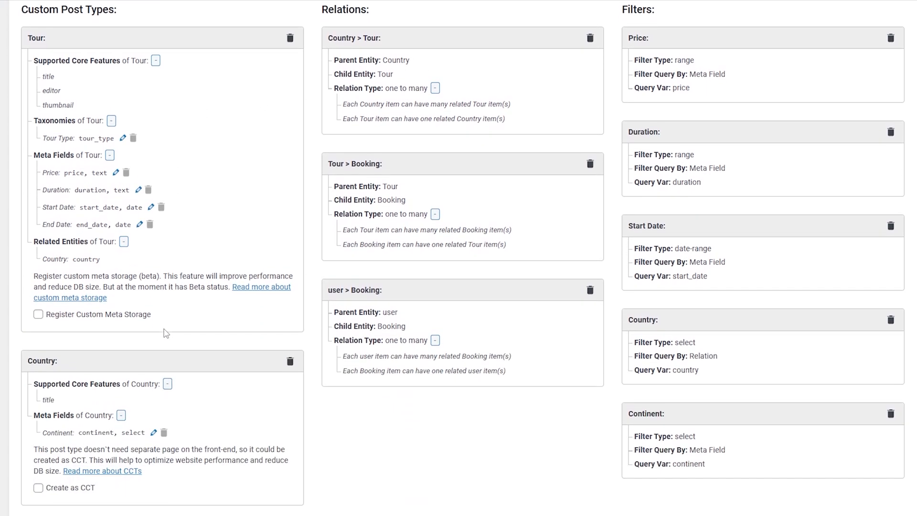
scroll(56, 356, "up", 1)
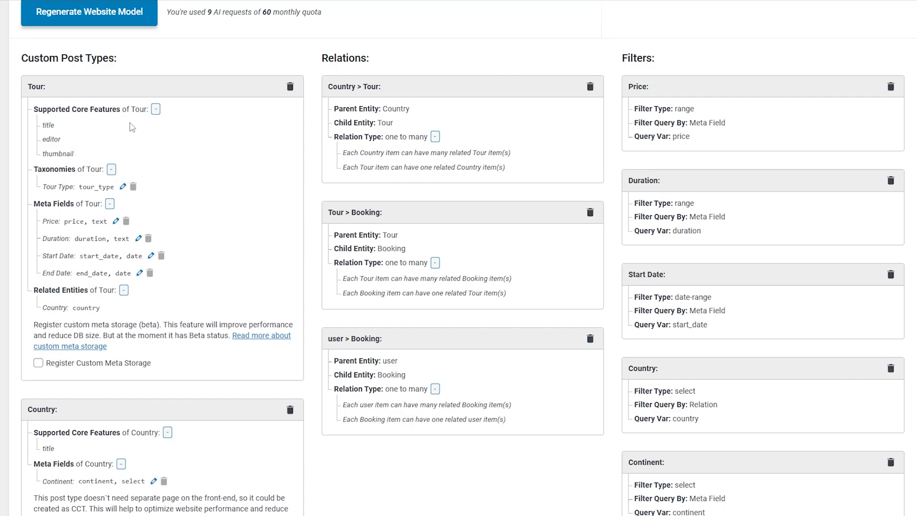
Step: Collapse and re-expand the Tour post type's supported core features, and open the documentation on custom meta storage
left_click(156, 111)
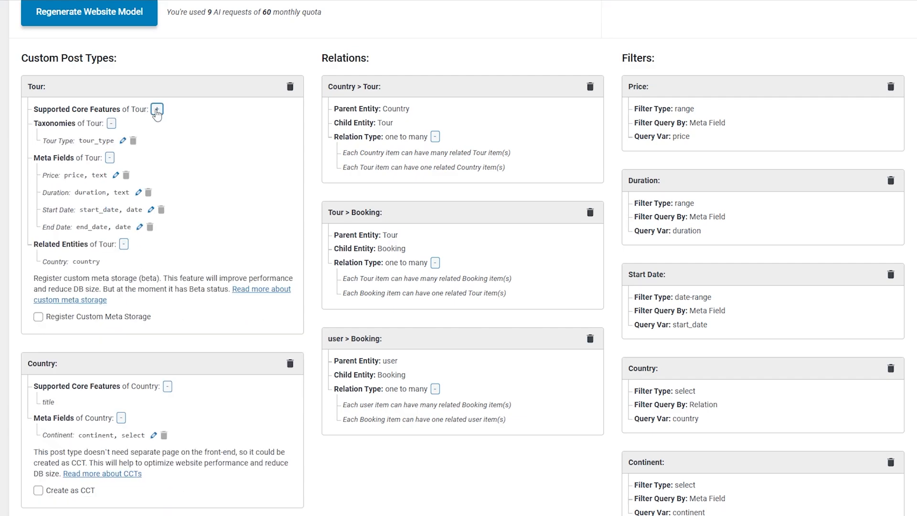
left_click(156, 110)
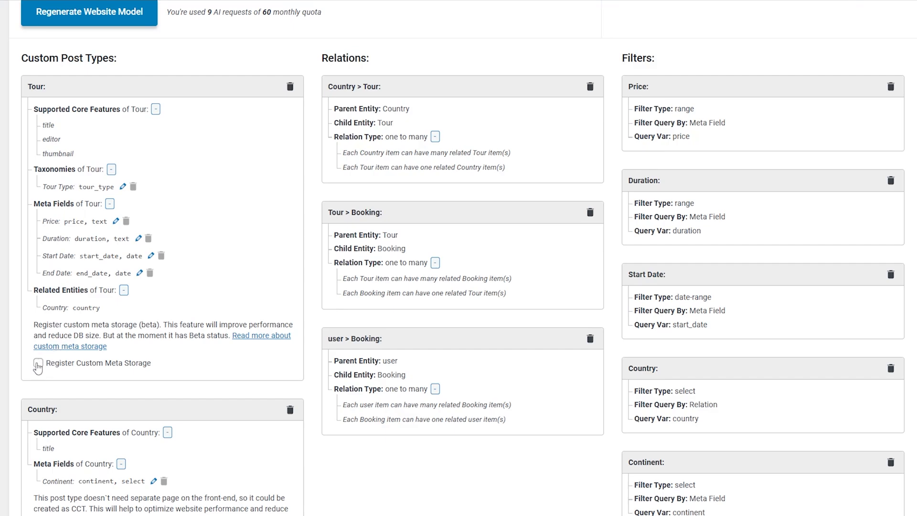
left_click(90, 347)
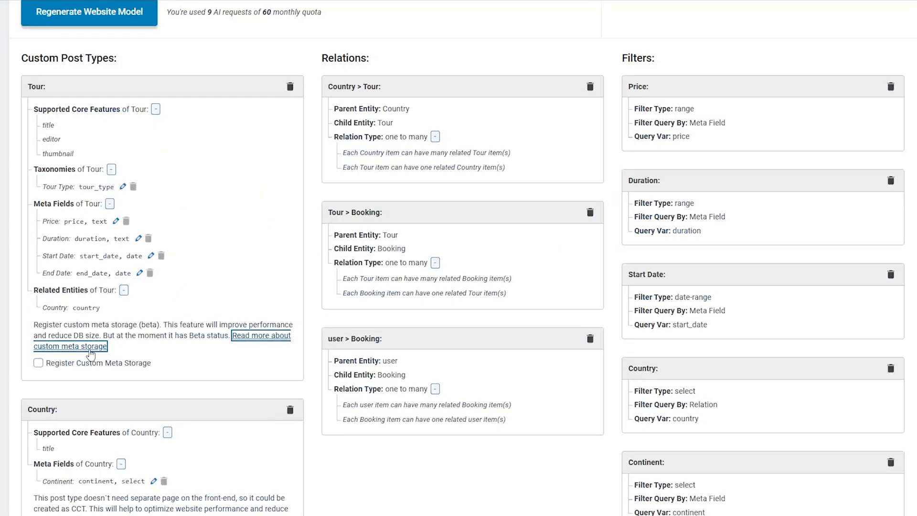
Step: Turn the Create as CCT option of the Country post type on and back off
scroll(96, 358, "down", 2)
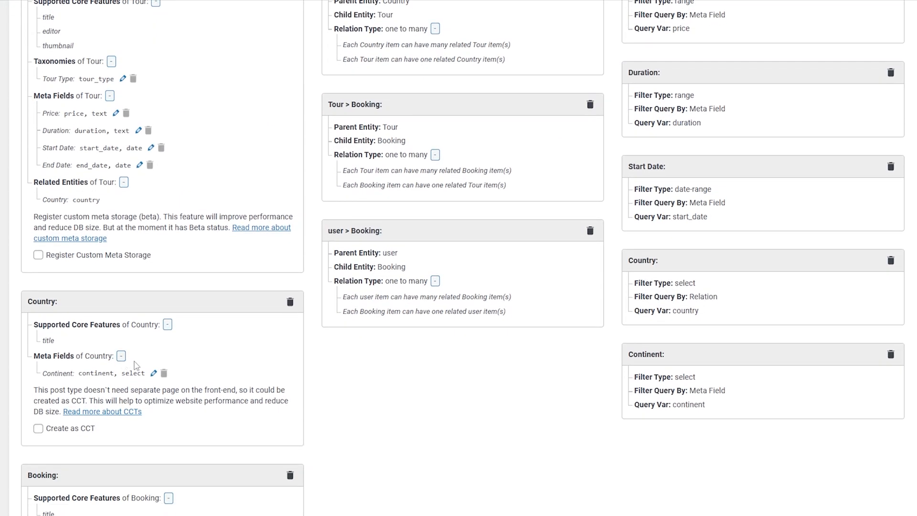
left_click(39, 429)
left_click(39, 430)
Step: Rename the Country post type's Continent meta field to Test and set its slug to test_test
left_click(154, 373)
double_click(93, 371)
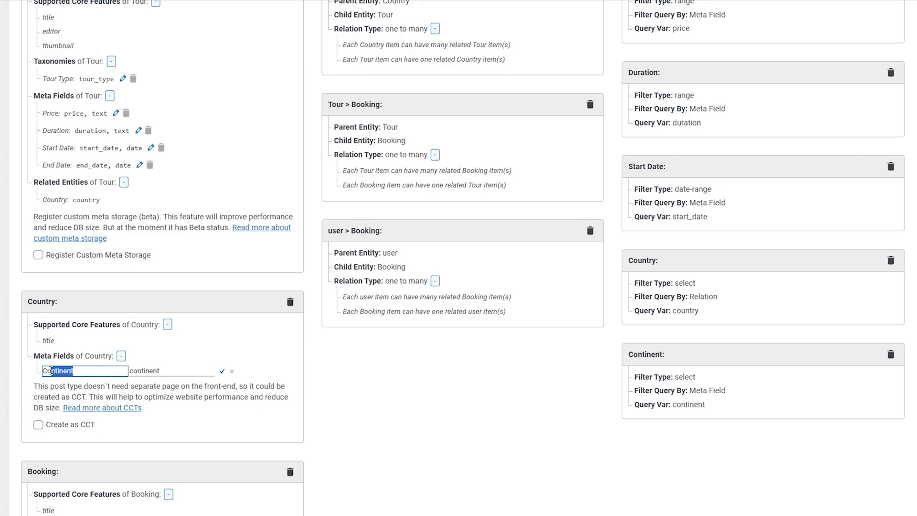
type("Test")
left_click_drag(176, 368, 130, 371)
type("test_test")
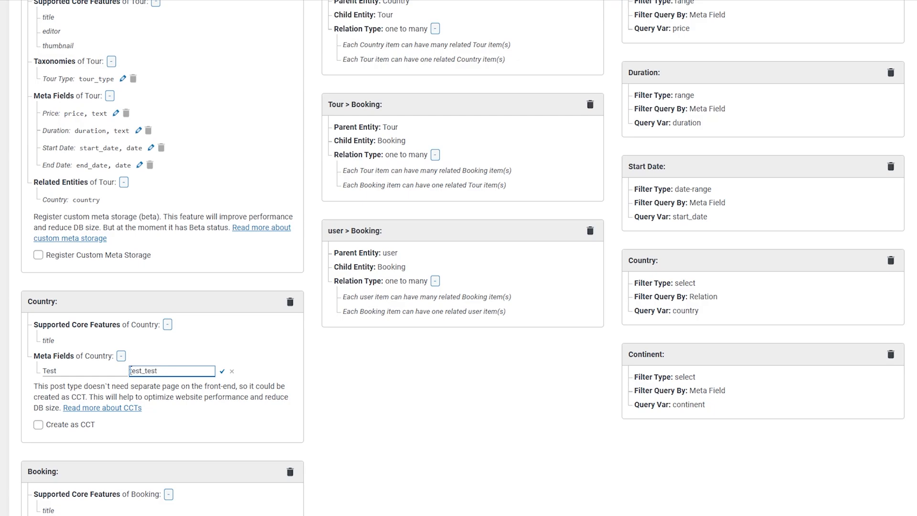
left_click(223, 371)
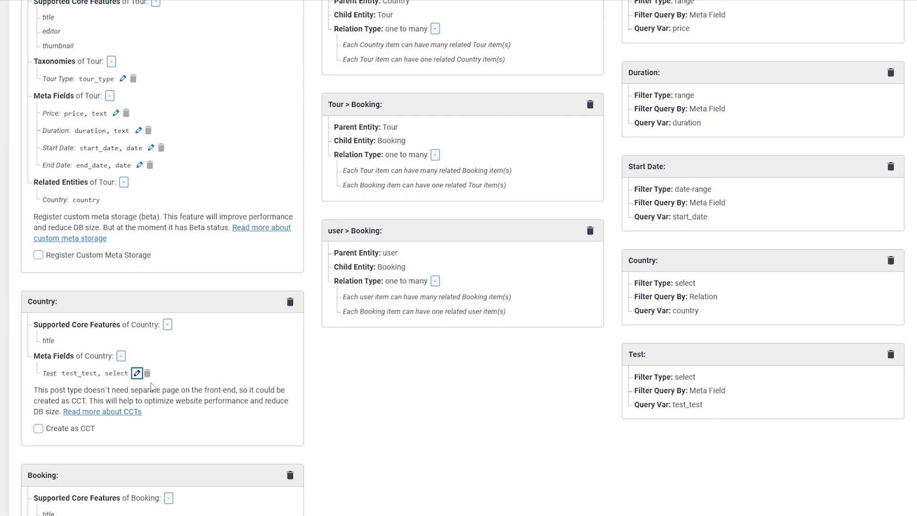
Step: Delete the Country post type's only meta field from the model, including its related filter
left_click(147, 373)
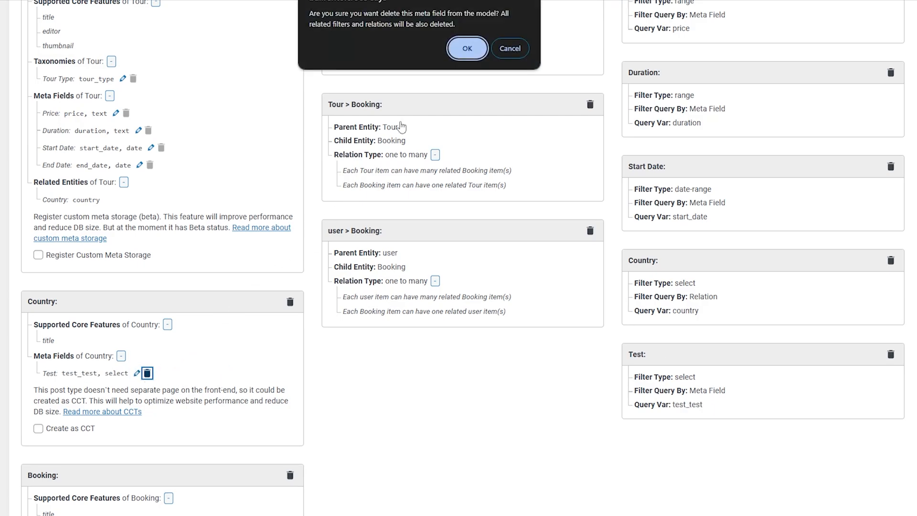
left_click(466, 48)
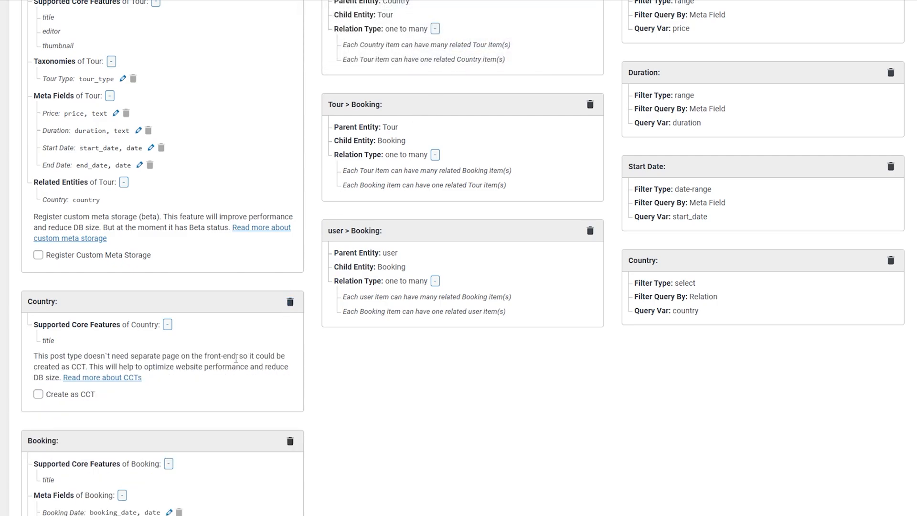
scroll(234, 365, "down", 3)
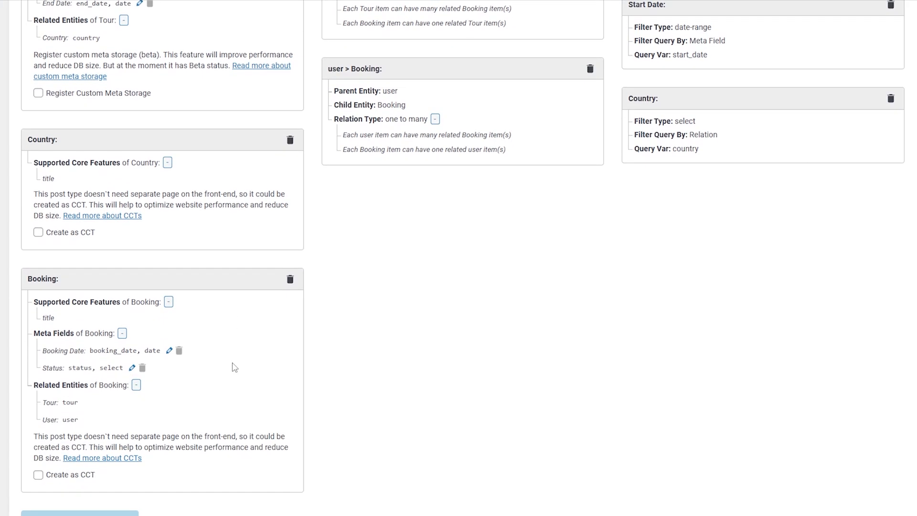
Step: Delete the user > Booking relation from the model
scroll(234, 367, "up", 6)
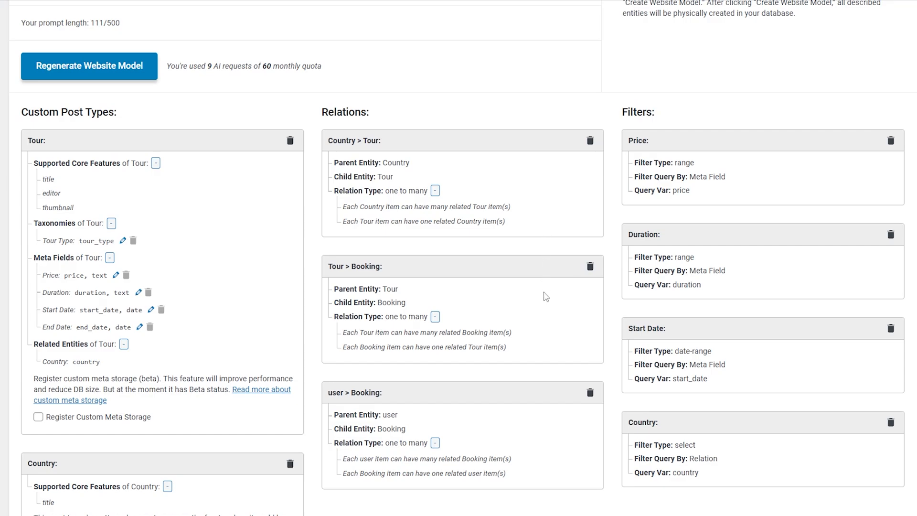
left_click(591, 394)
left_click(468, 48)
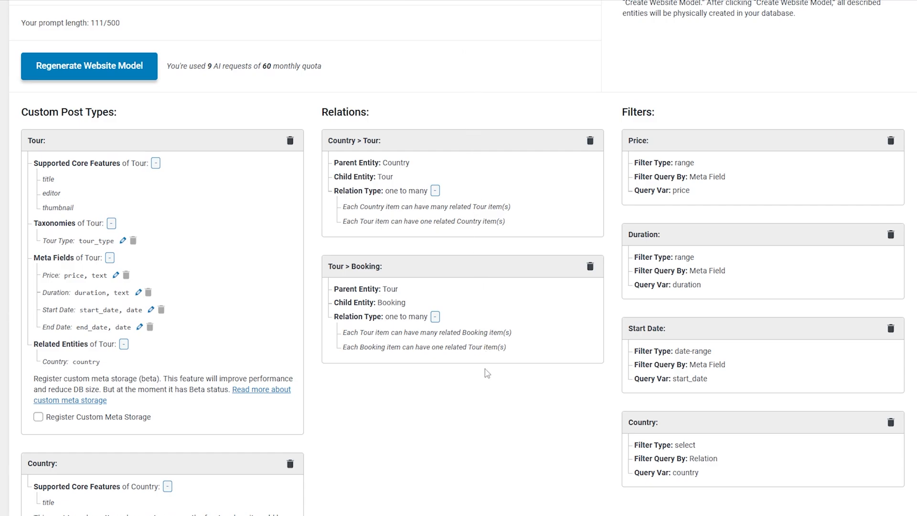
Step: Acknowledge that the described entities will be physically created on the website and create the website model
scroll(487, 373, "down", 5)
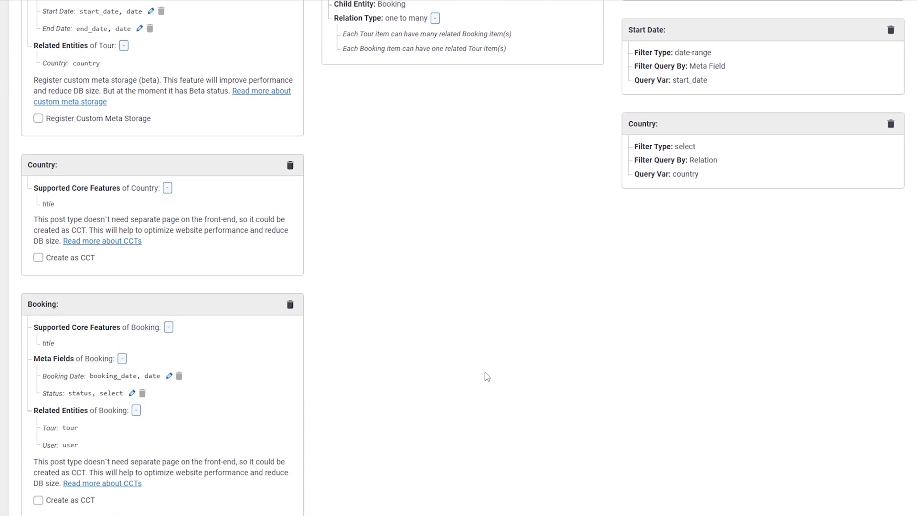
scroll(487, 376, "down", 2)
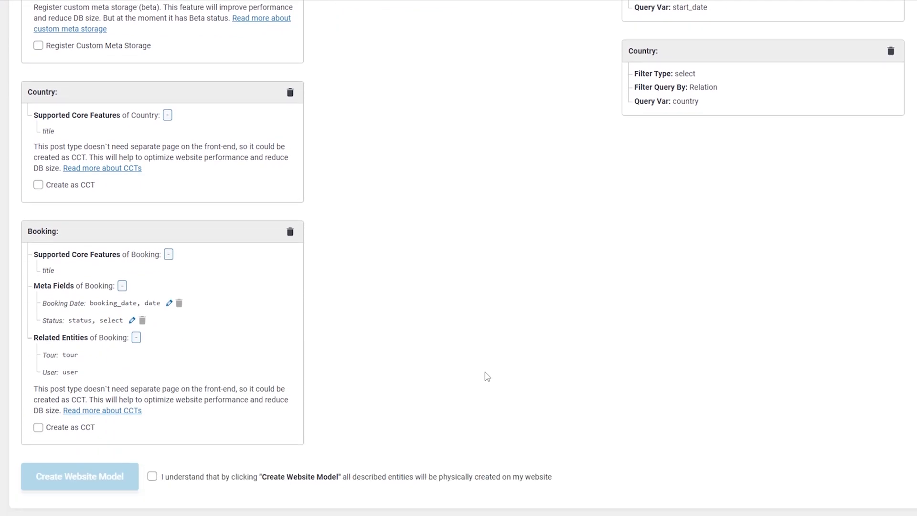
left_click(152, 477)
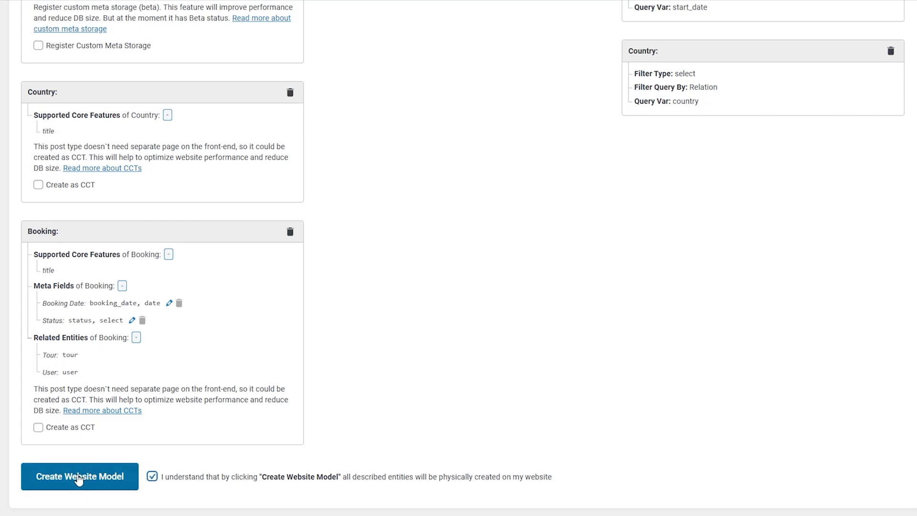
left_click(79, 477)
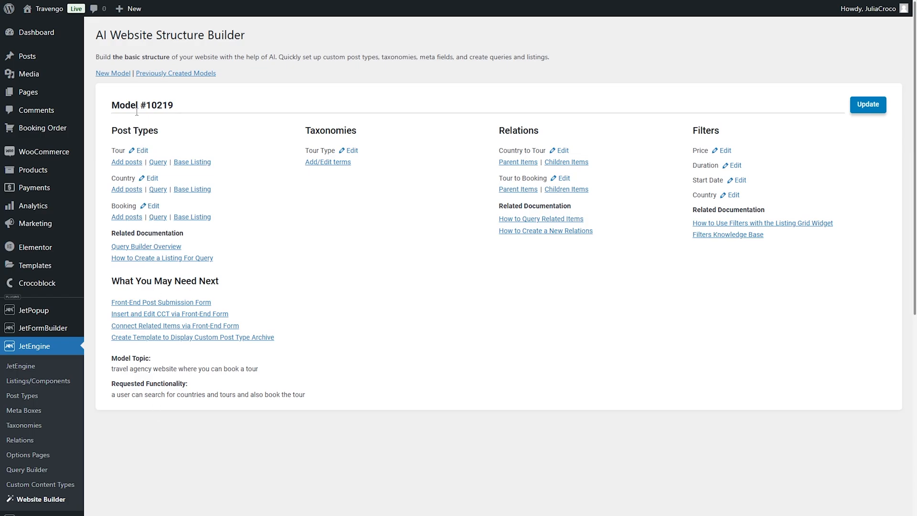
Step: Rename the created model as "Model for travel website" and save the new name
left_click(179, 106)
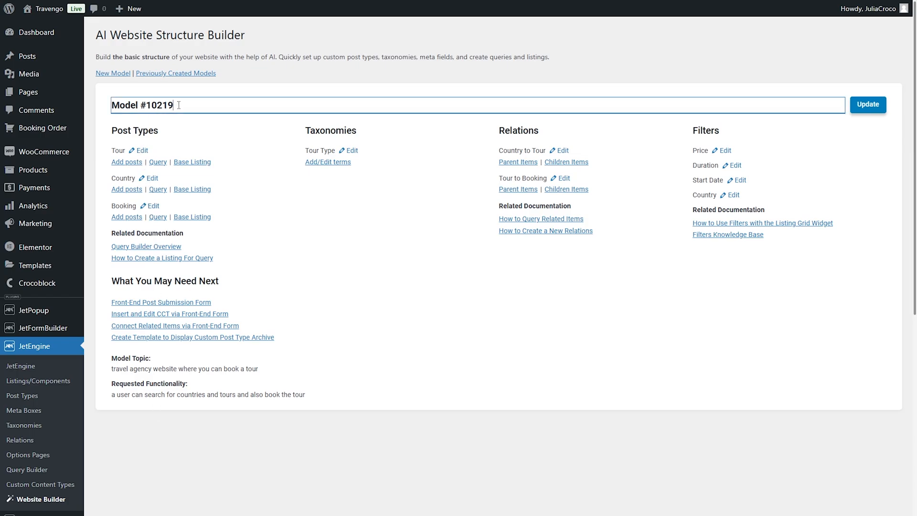
key("BackSpace")
key("BackSpace")
key("BackSpace")
key("BackSpace")
key("BackSpace")
key("BackSpace")
type("for travel website")
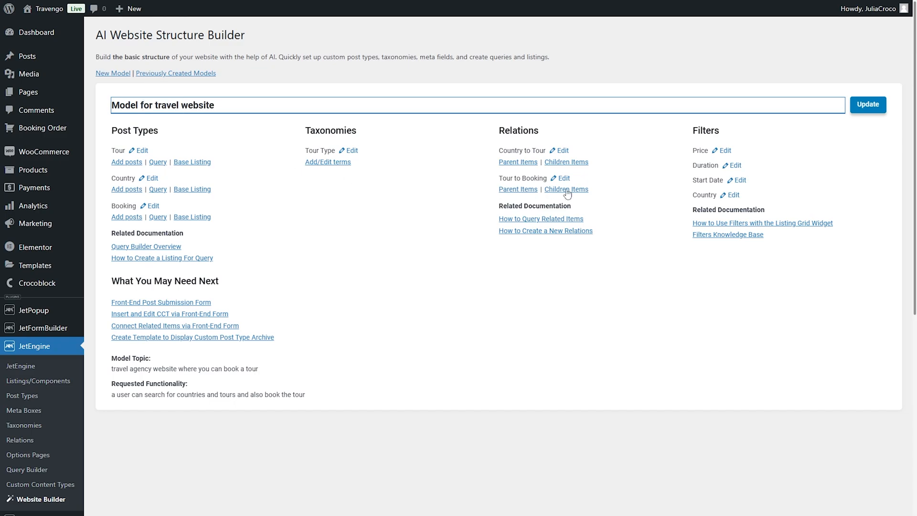
left_click(858, 105)
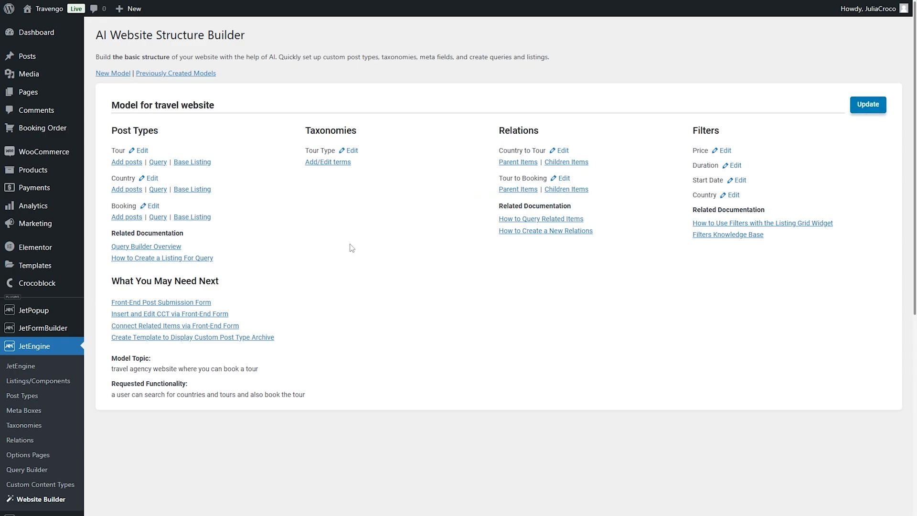
Step: Review the Tour post type's general settings and meta fields, and open the page for adding Tour posts
left_click(142, 152)
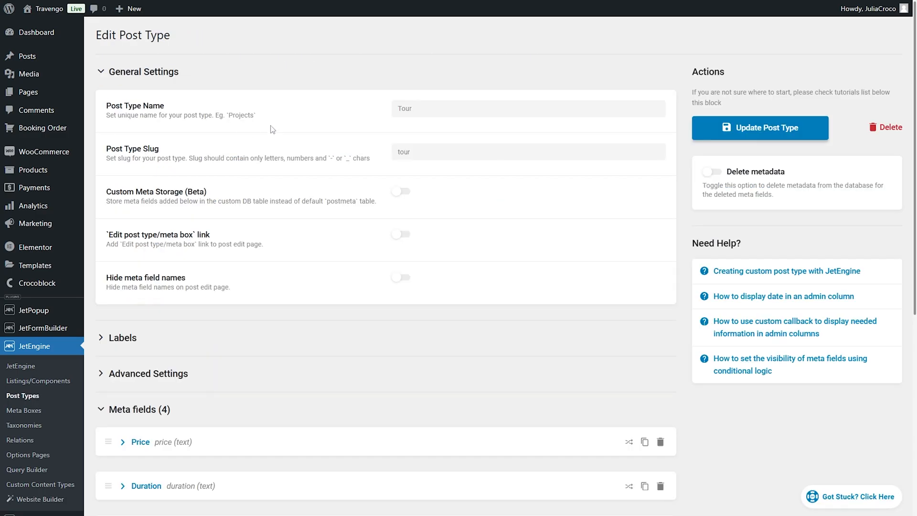
scroll(425, 151, "down", 7)
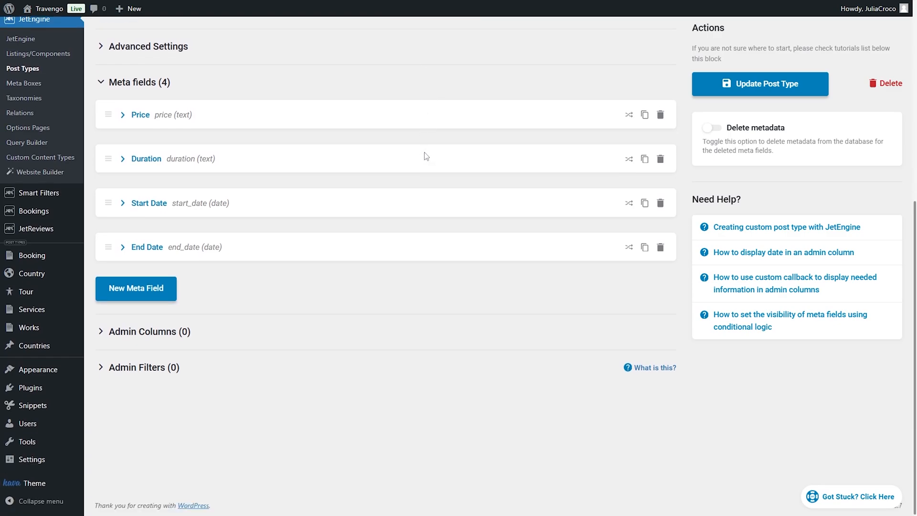
scroll(426, 156, "up", 7)
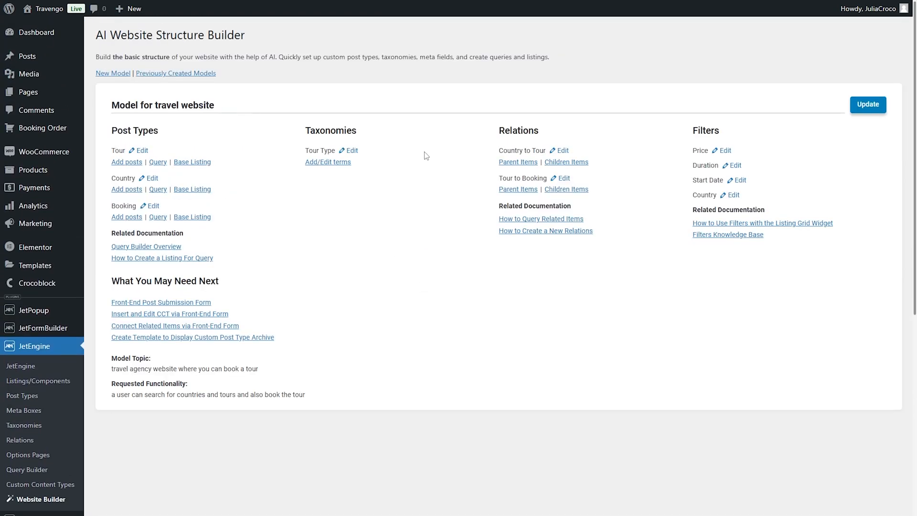
left_click(127, 163)
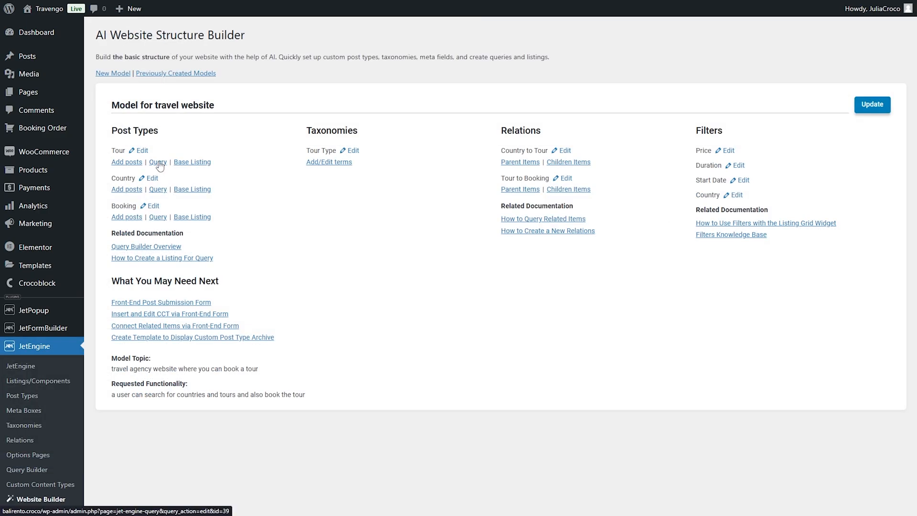
Step: Examine the Tour post type's base query settings and available query types, and open its base listing
left_click(159, 162)
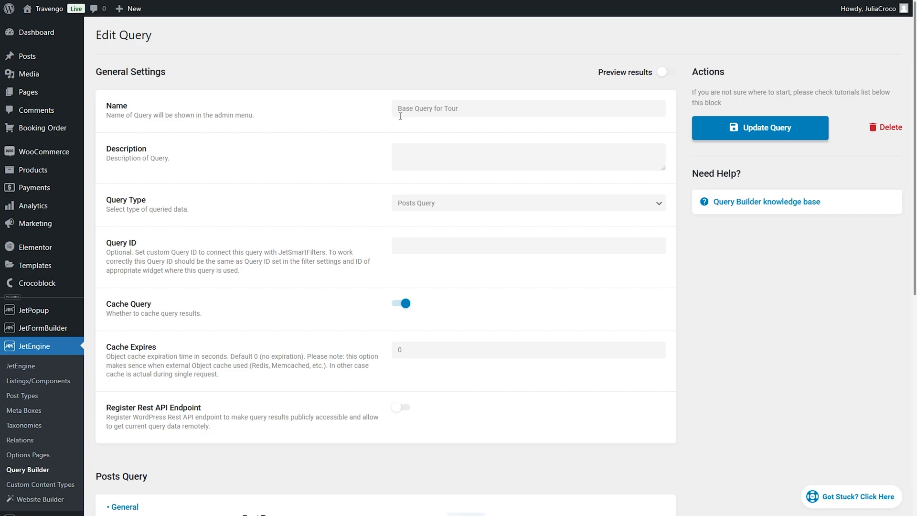
left_click(465, 204)
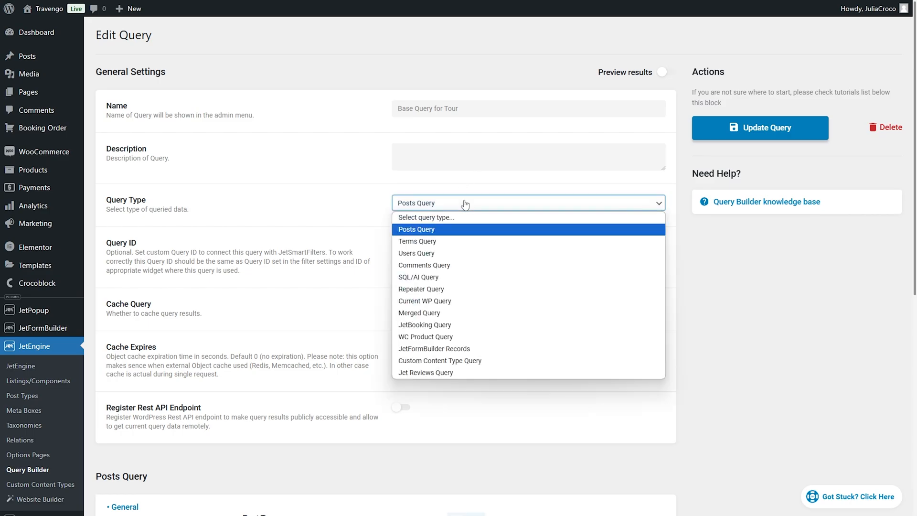
left_click(465, 205)
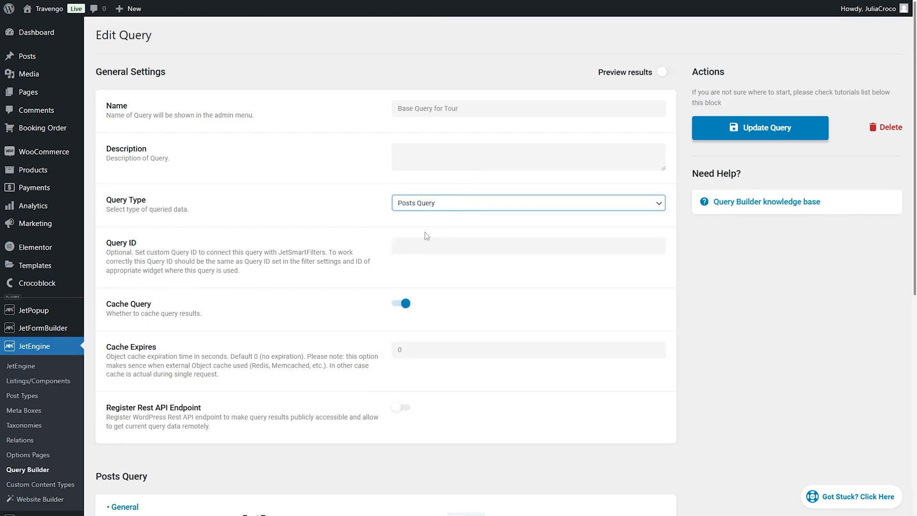
scroll(351, 298, "down", 5)
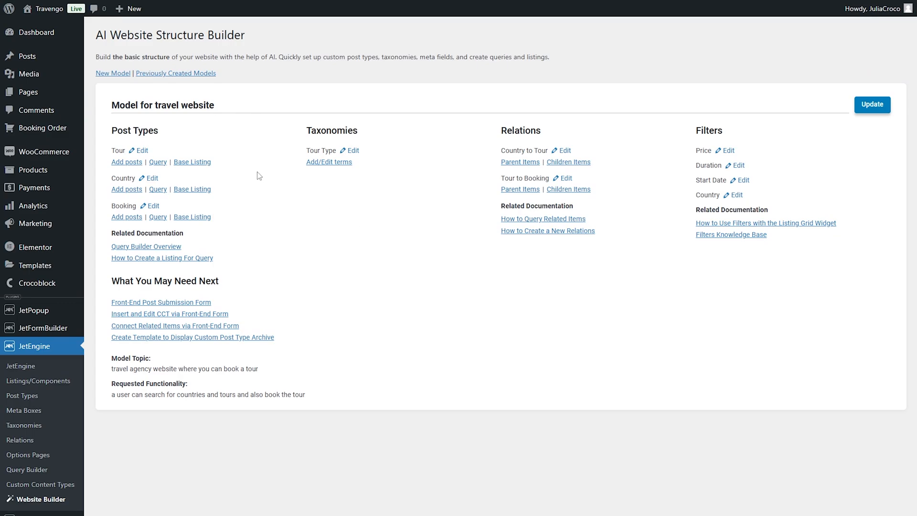
left_click(191, 164)
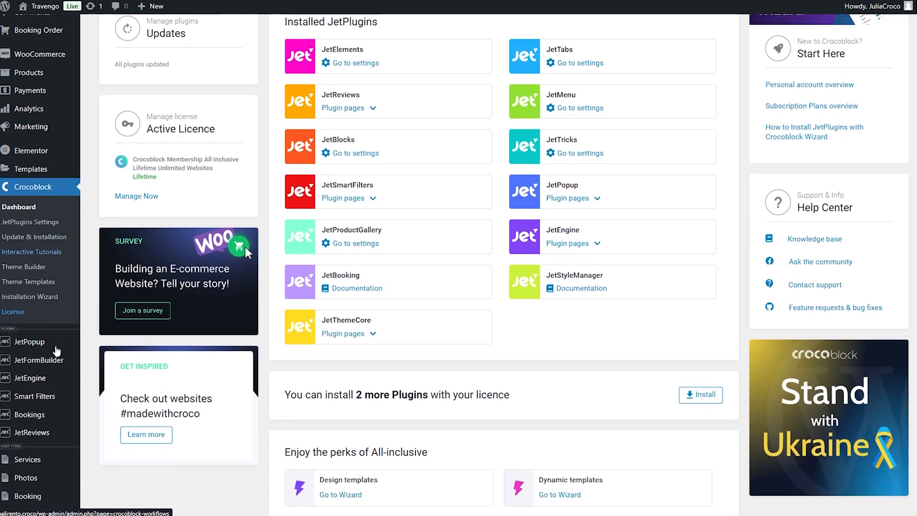
Step: Open the JetEngine dashboard with its module settings
mouse_move(29, 378)
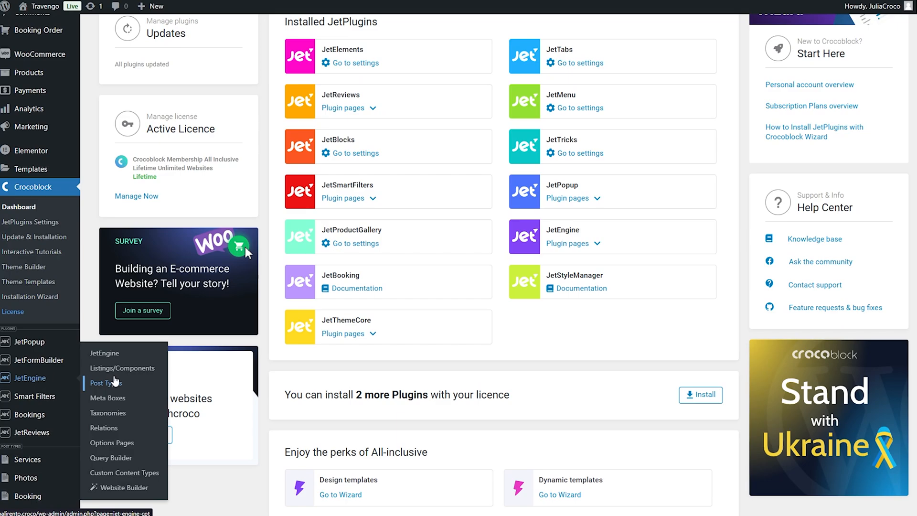
left_click(131, 352)
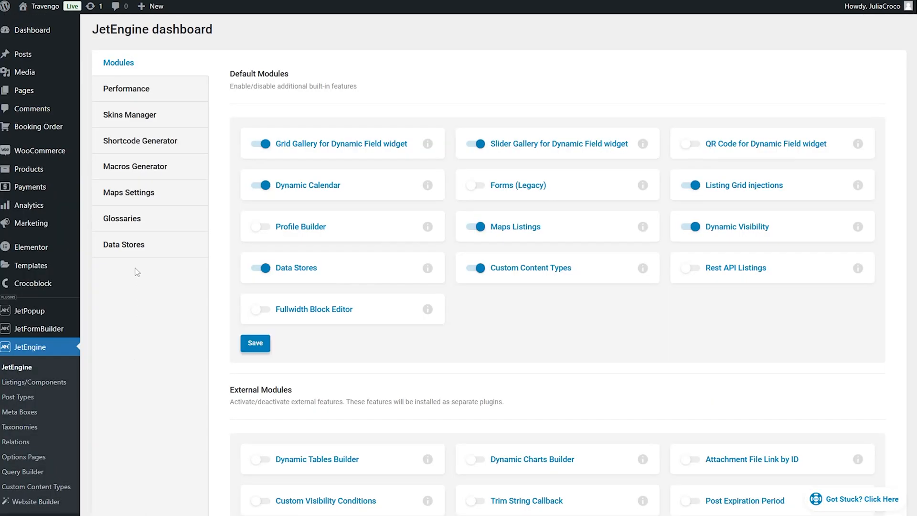
Step: Toggle the Blocks Views and Bricks Views options in JetEngine's performance tweaks and save the tweaks configuration
left_click(169, 92)
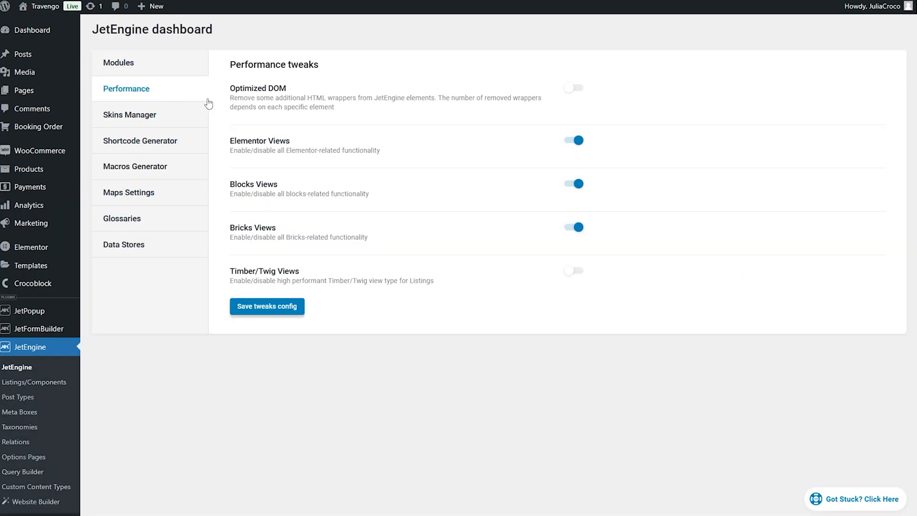
left_click(575, 230)
left_click(577, 187)
left_click(578, 229)
left_click(271, 307)
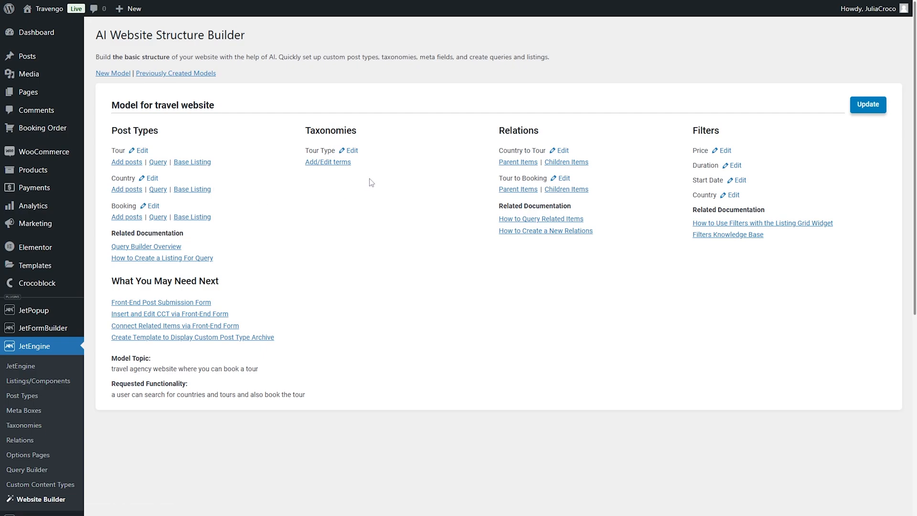
Step: Review the Tour Type taxonomy's settings and its list of terms, and return to the travel website model
left_click(352, 152)
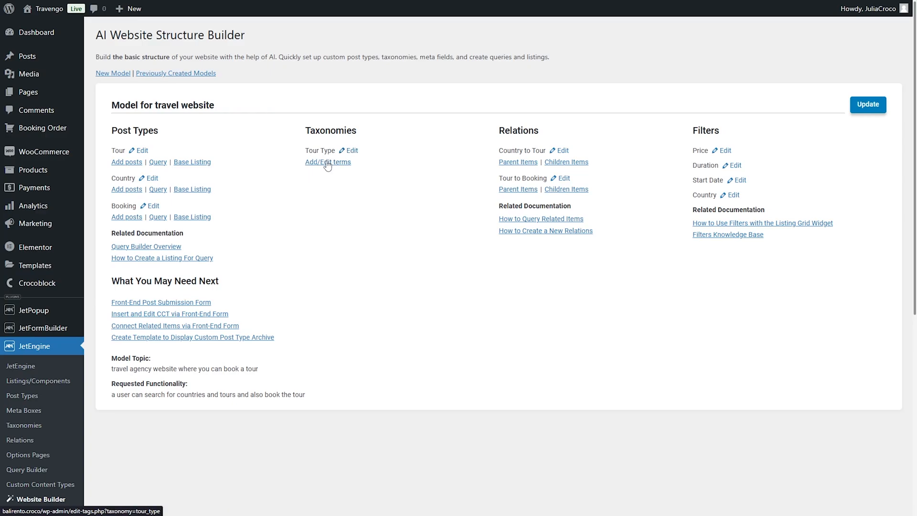
left_click(328, 163)
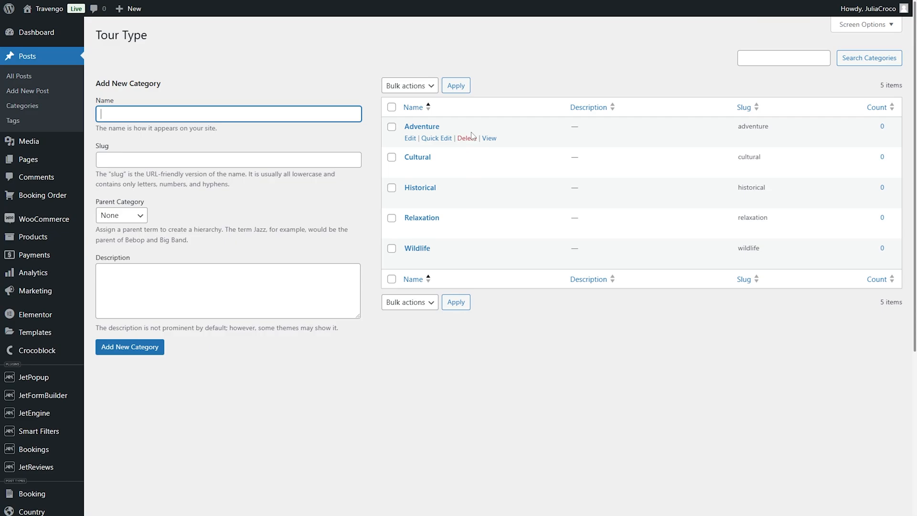
key("ctrl+w")
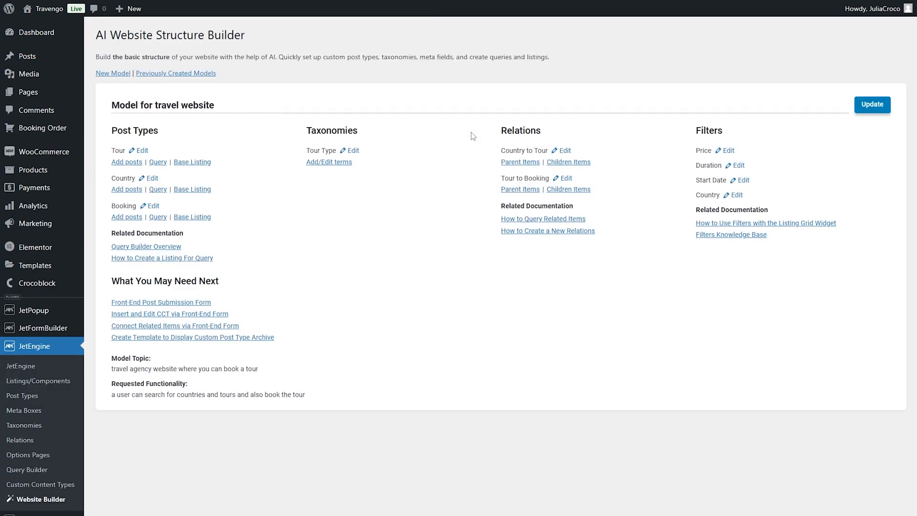
Step: Examine the Country to Tour relation's settings, including the available parent and child objects
left_click(566, 151)
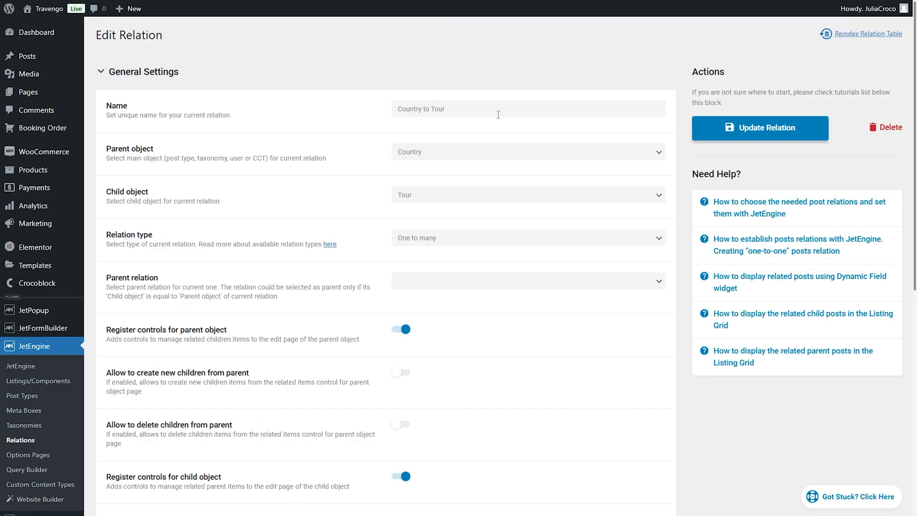
left_click(453, 153)
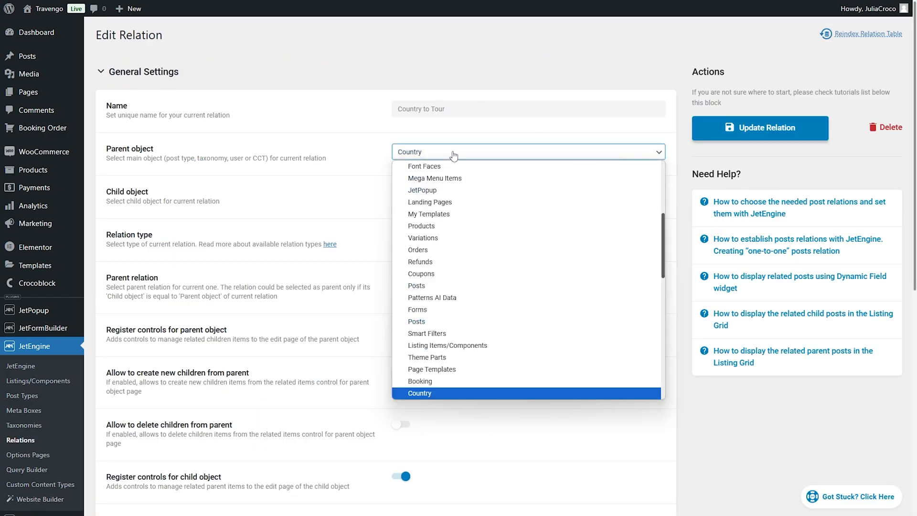
left_click(453, 154)
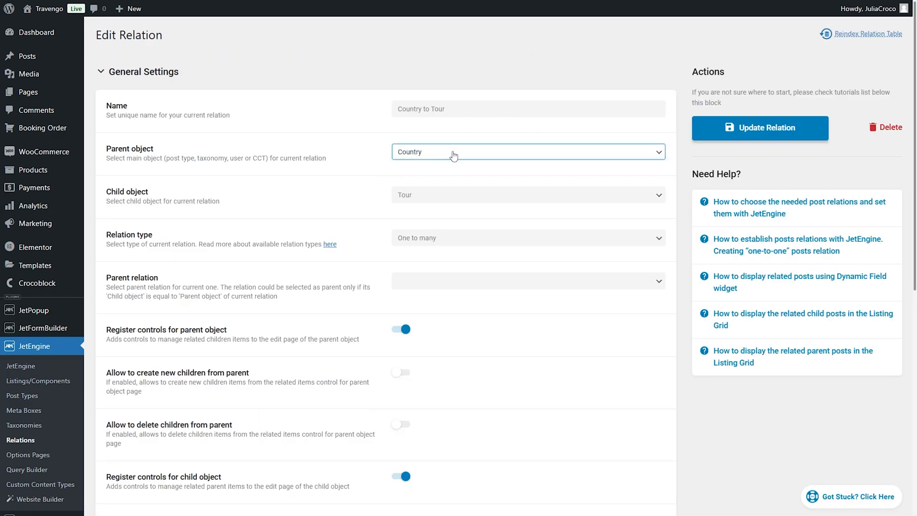
left_click(451, 194)
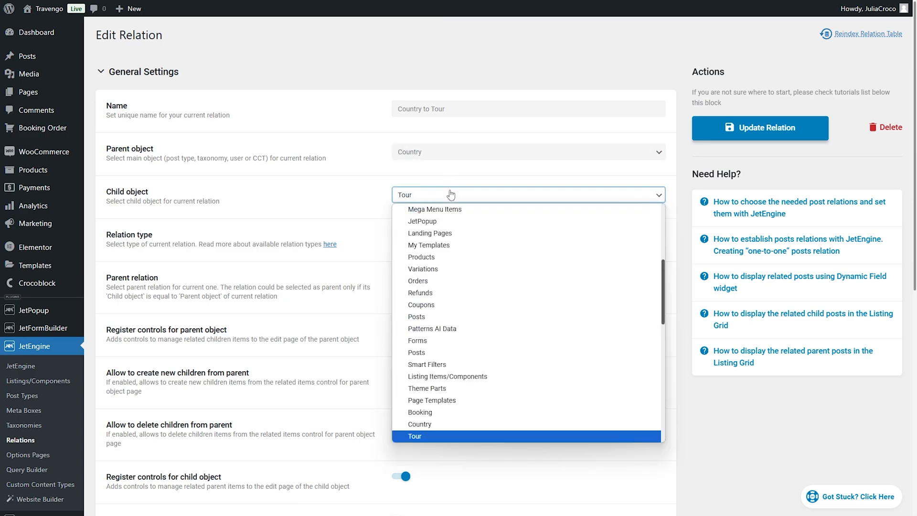
left_click(451, 195)
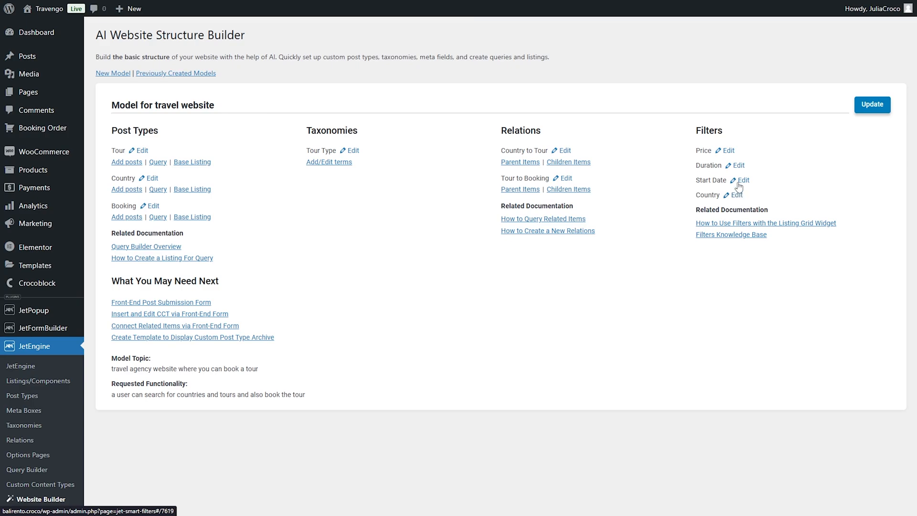
Step: Review the settings of the travel model's Price and Country filters
left_click(728, 150)
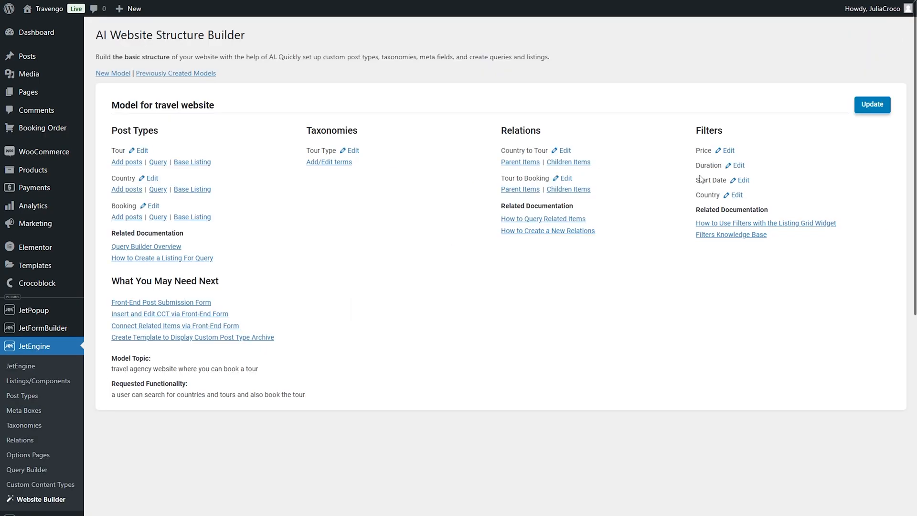
left_click(736, 195)
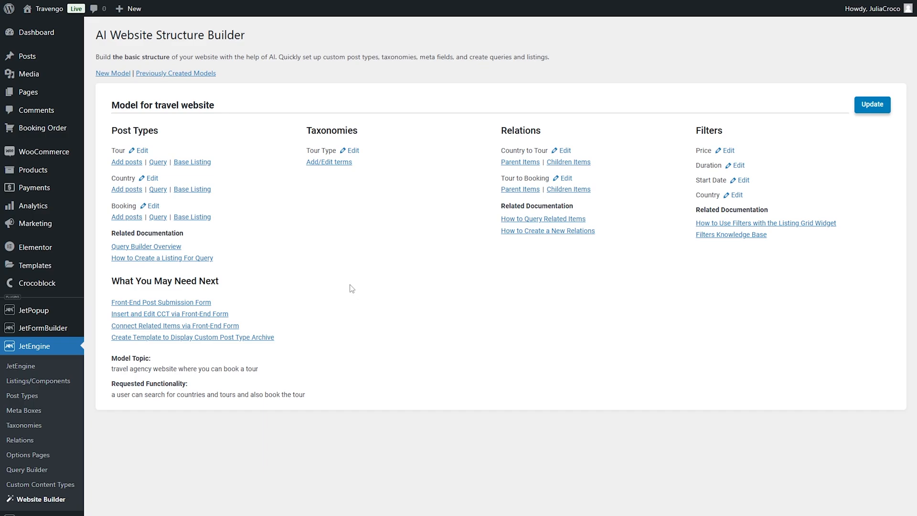
Step: Start a new model described as "website for photographer to showcase work and services, people can check the gallery of photos, services and prices"
left_click(110, 74)
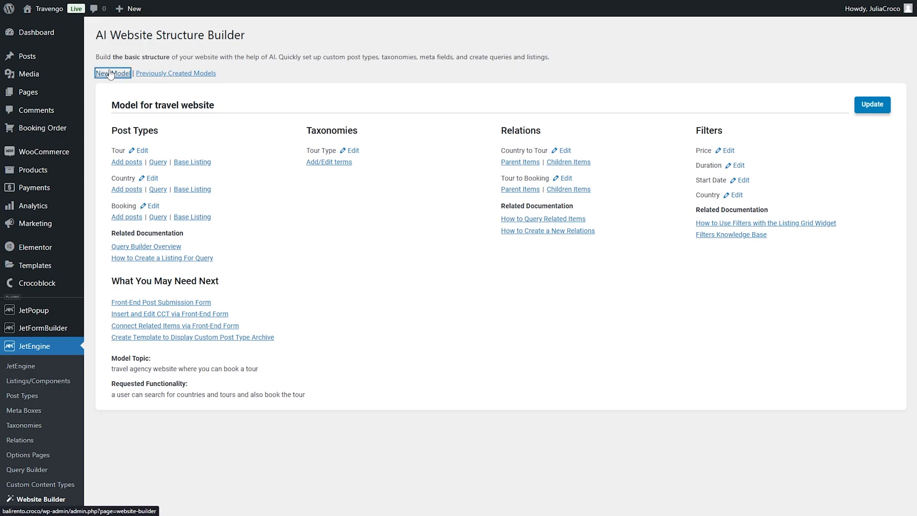
left_click(157, 142)
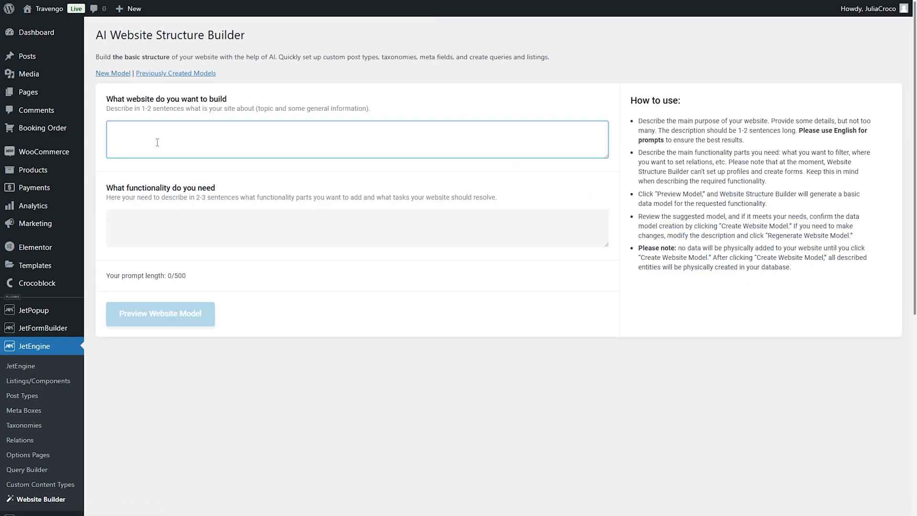
type("website for photographer to showcase work and services, people c")
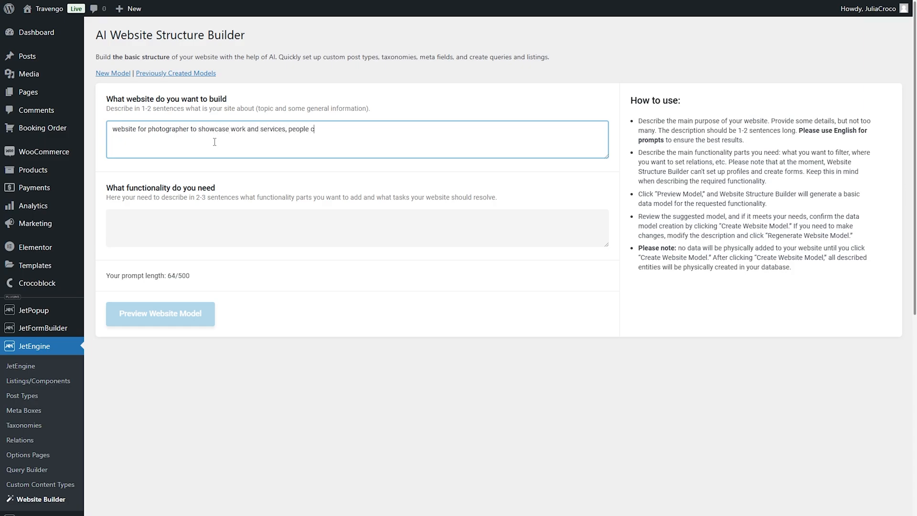
type("an check the gallery of photos, services and prices")
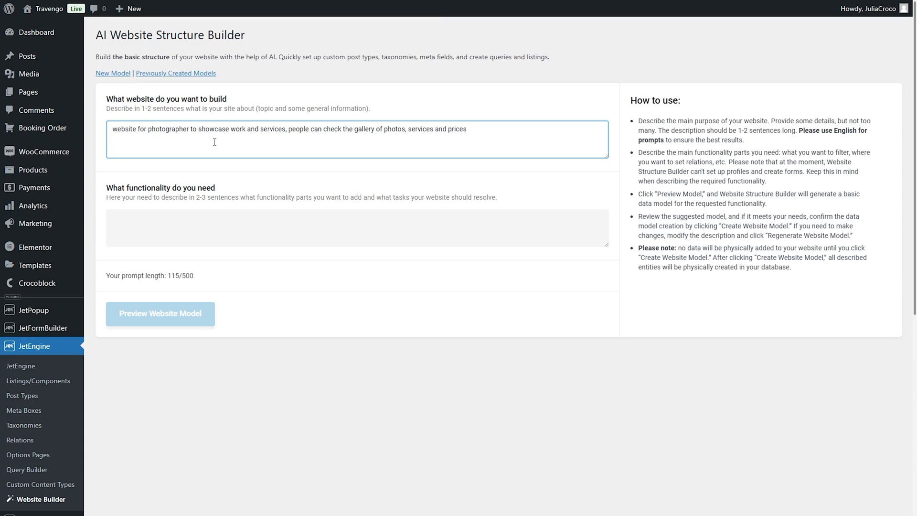
Step: Request a Photos CPT with gallery meta field, Services CPT with price and location meta fields, relevant taxonomies, and price, location and service type filters; preview the model
left_click(182, 225)
type("CPT for P")
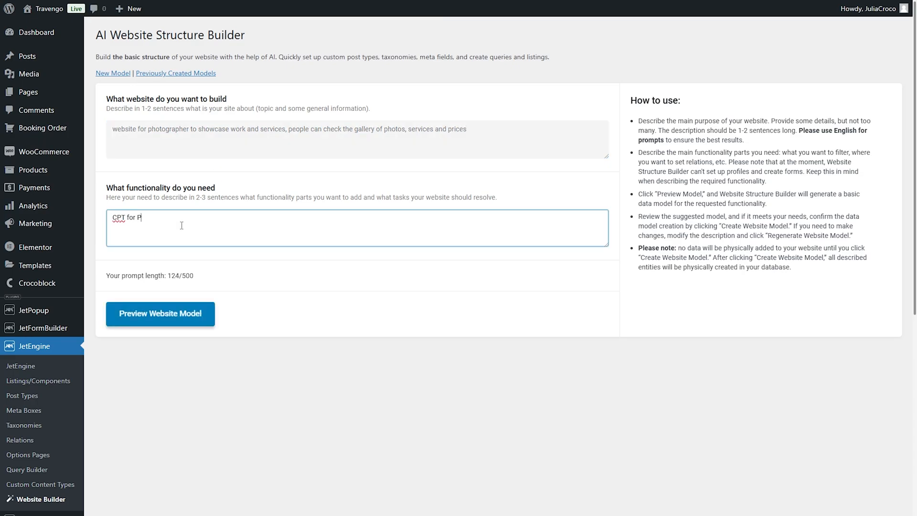
type("hotos with gallery meta field and Services CPT with price and l")
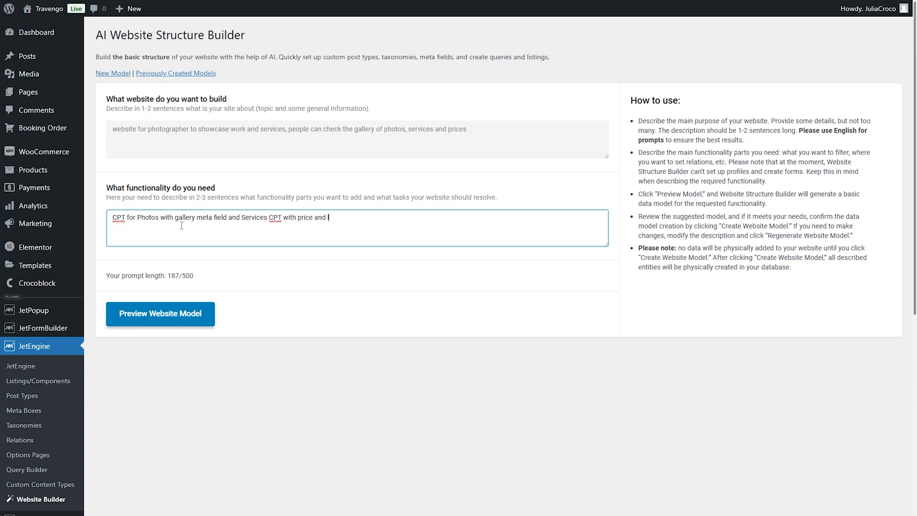
type("ocation meta fields. also relevant ")
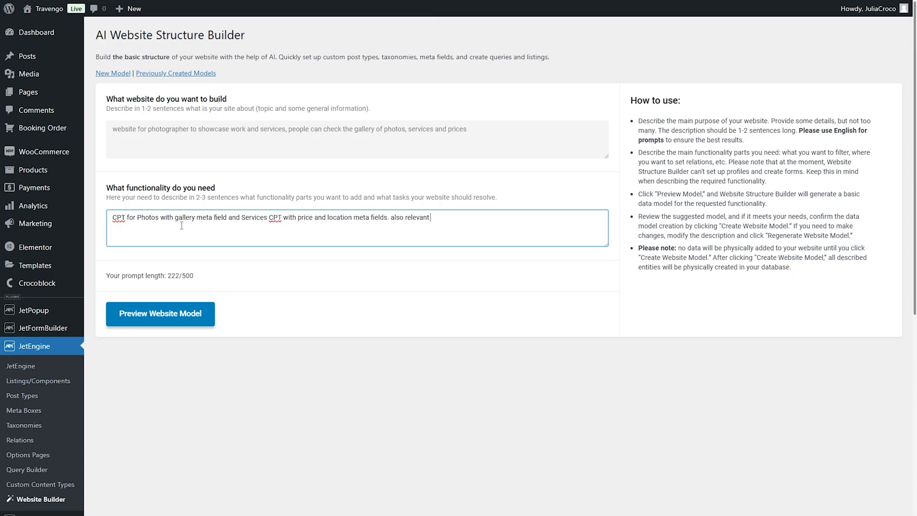
type("taxonomies and filter for price, loca")
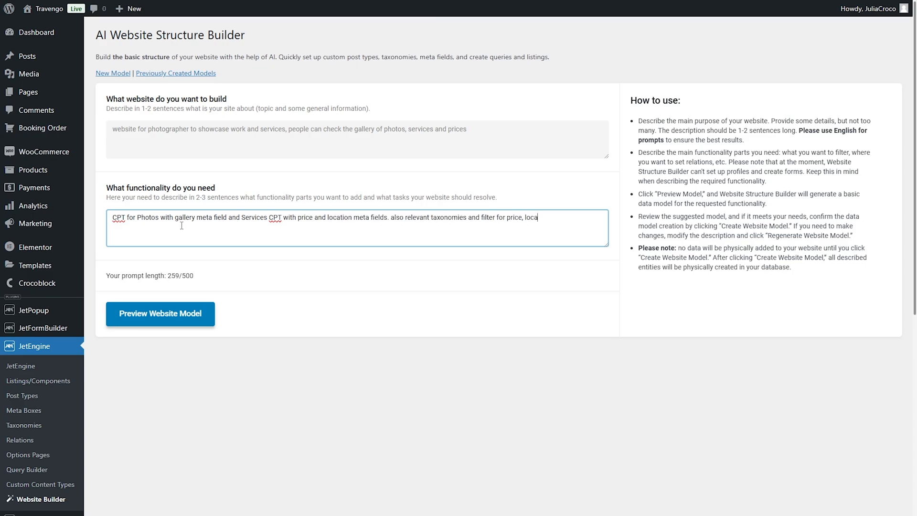
type("tion and service type")
left_click(158, 315)
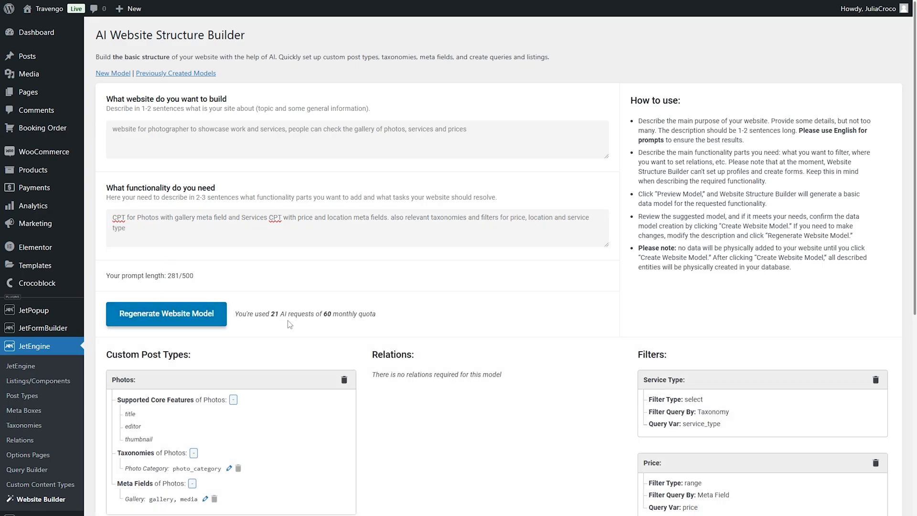
Step: Review the suggested Photos and Services post types and filters, accept the entity creation notice, and create the website model
scroll(337, 330, "down", 3)
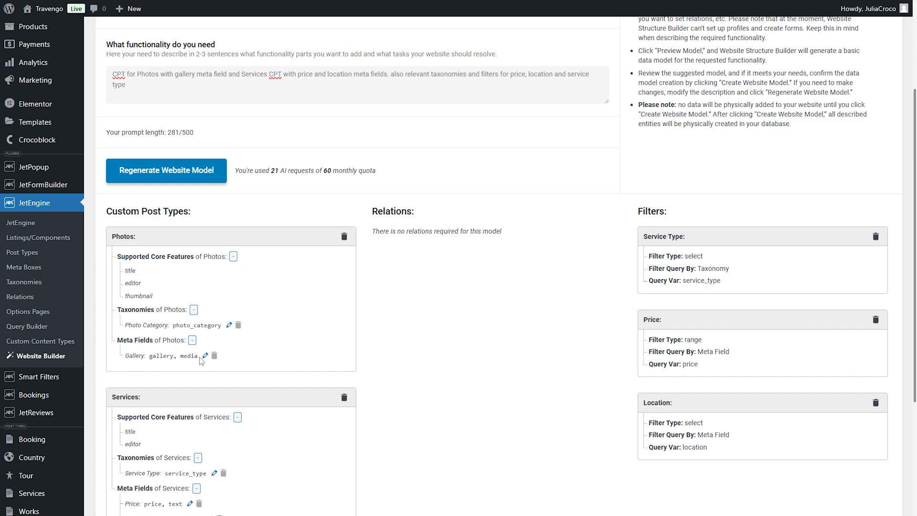
scroll(232, 378, "down", 1)
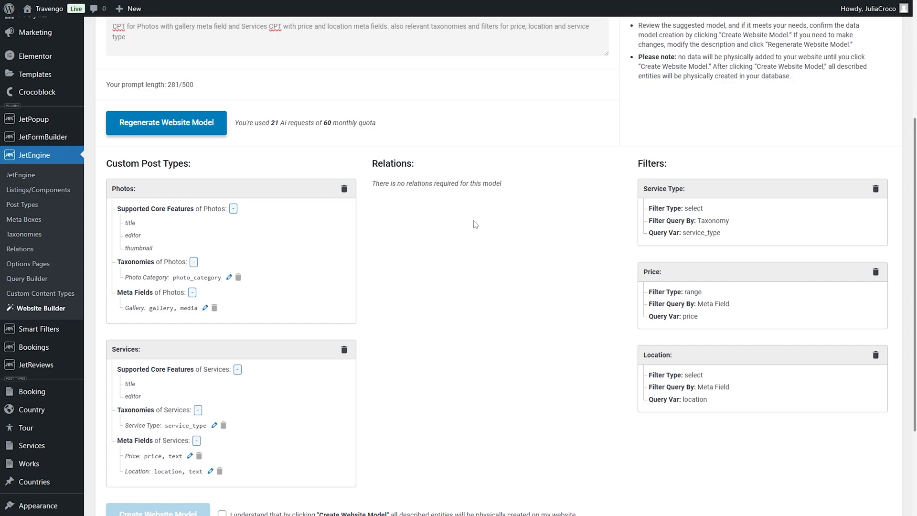
scroll(476, 225, "down", 3)
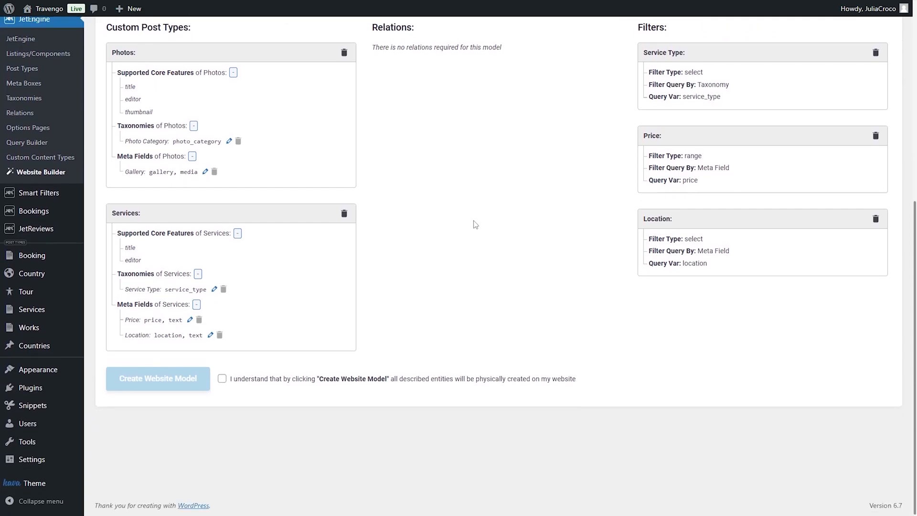
left_click(222, 379)
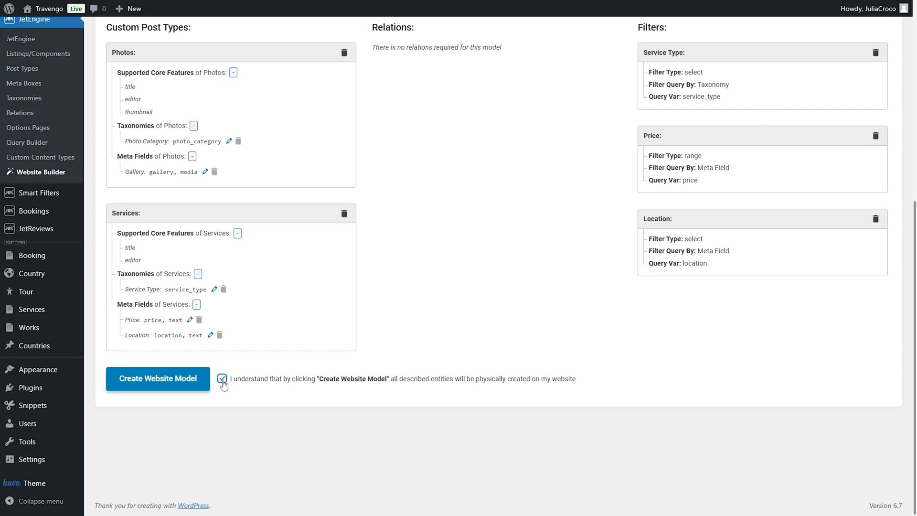
left_click(152, 380)
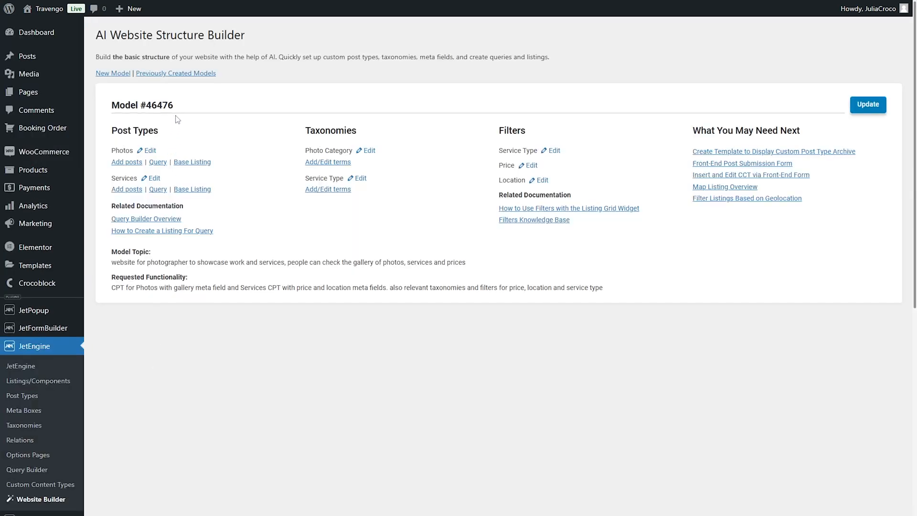
Step: Rename the created model as "Model for photographer website" and save the new name
left_click(177, 106)
key("BackSpace")
key("BackSpace")
key("BackSpace")
key("BackSpace")
key("BackSpace")
key("BackSpace")
type("for photographer website")
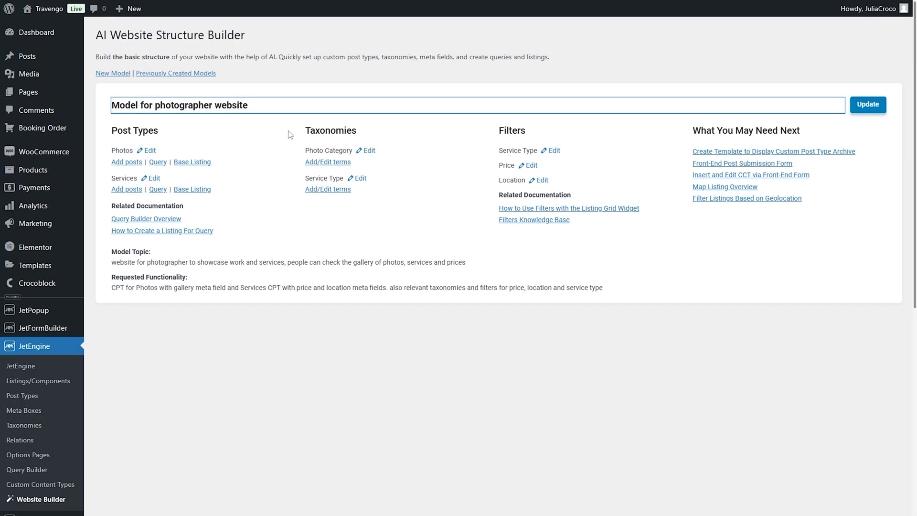
left_click(868, 105)
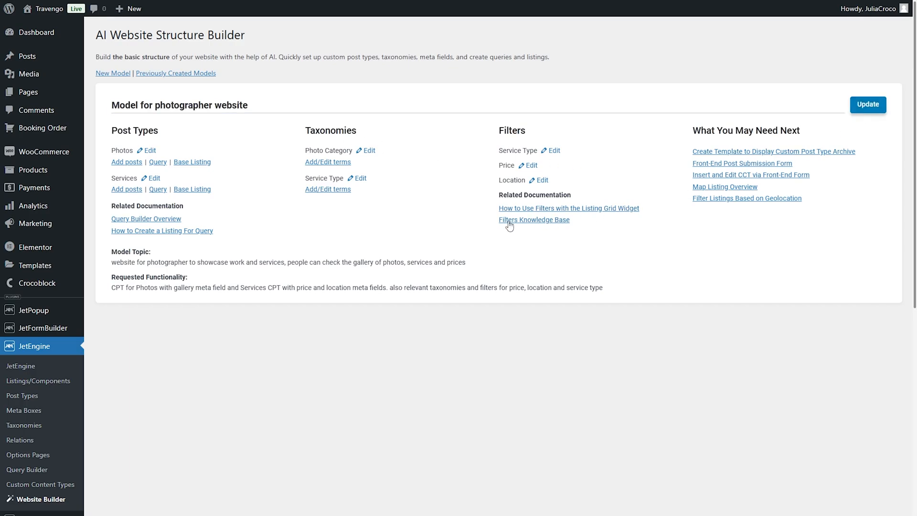
Step: Check the Photo Category terms, delete the "Wedding photography" term from the Service Type taxonomy, and return to the photographer model
left_click(328, 163)
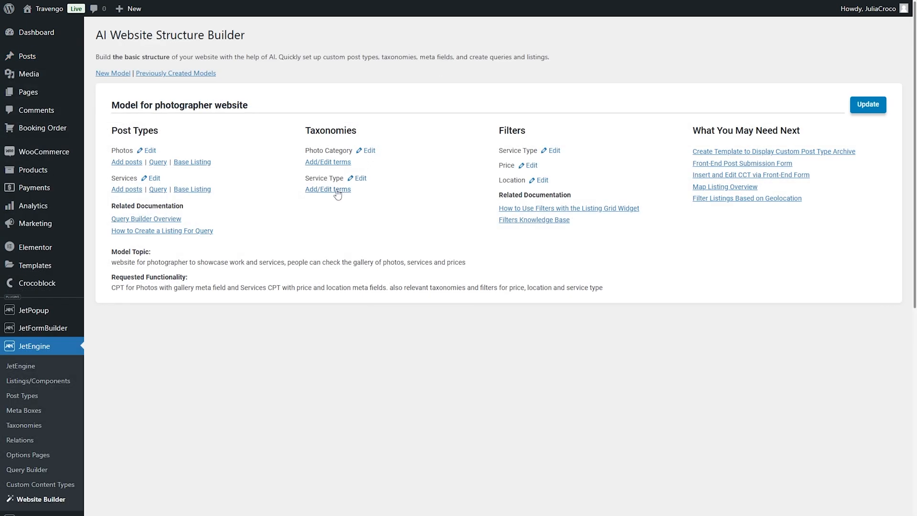
left_click(336, 190)
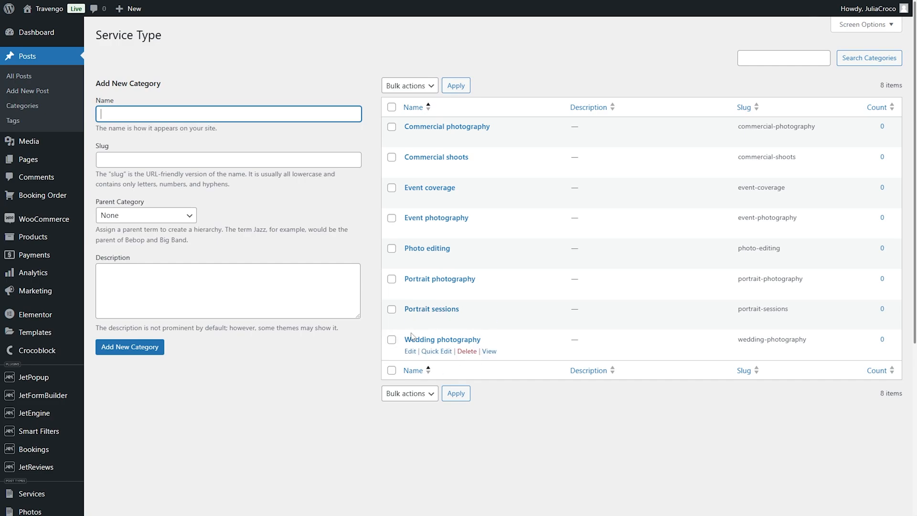
left_click(463, 352)
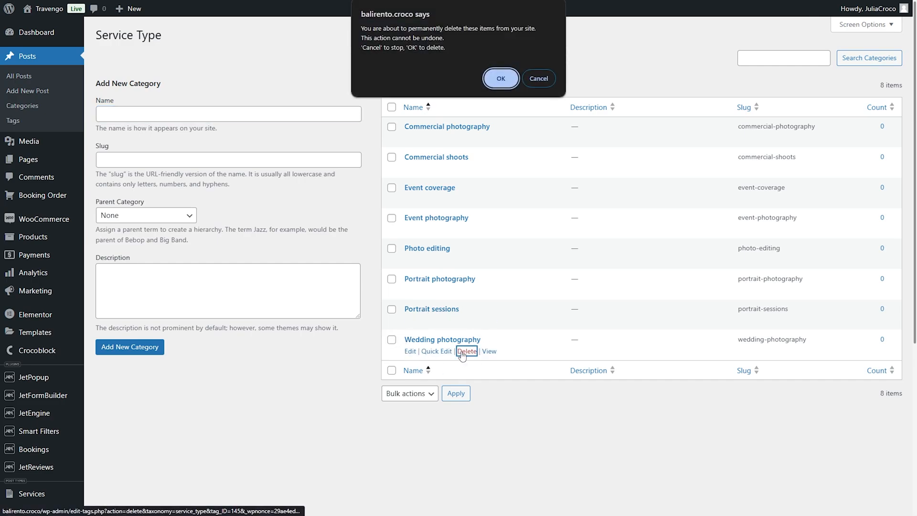
key("Return")
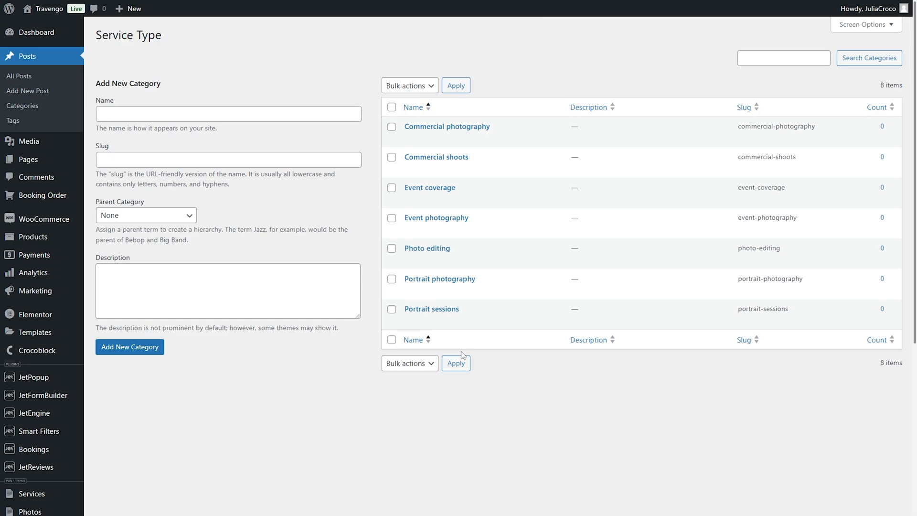
key("alt+Left")
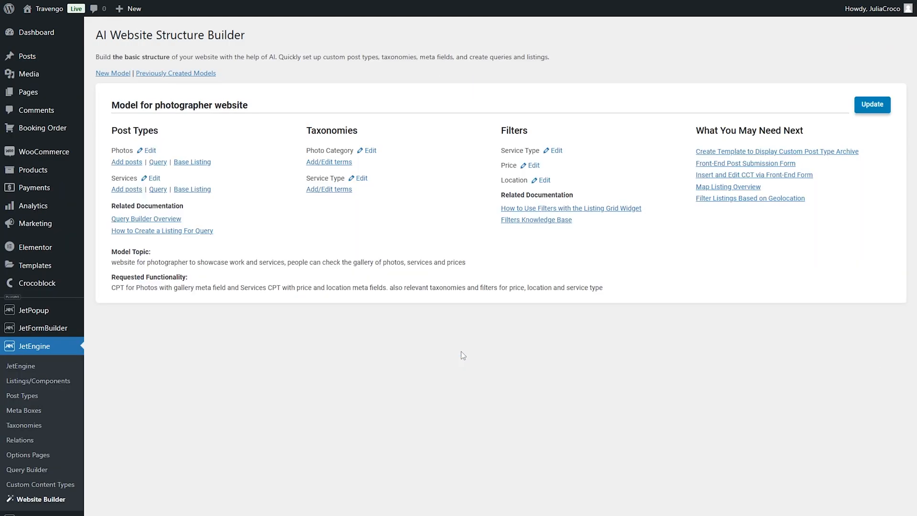
Step: Start a new model described as "A site for selling handmade items with a product catalogue, shopping cart and checkout page"
left_click(113, 74)
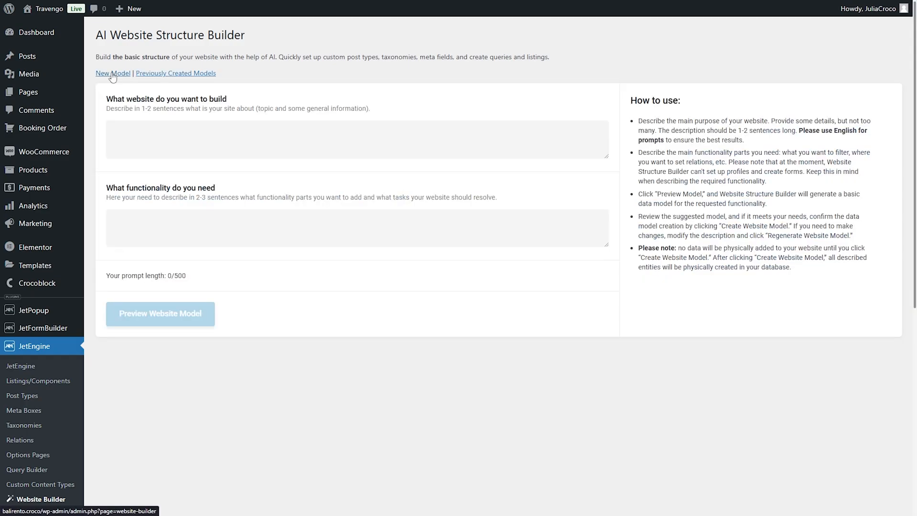
left_click(176, 139)
type("A site f")
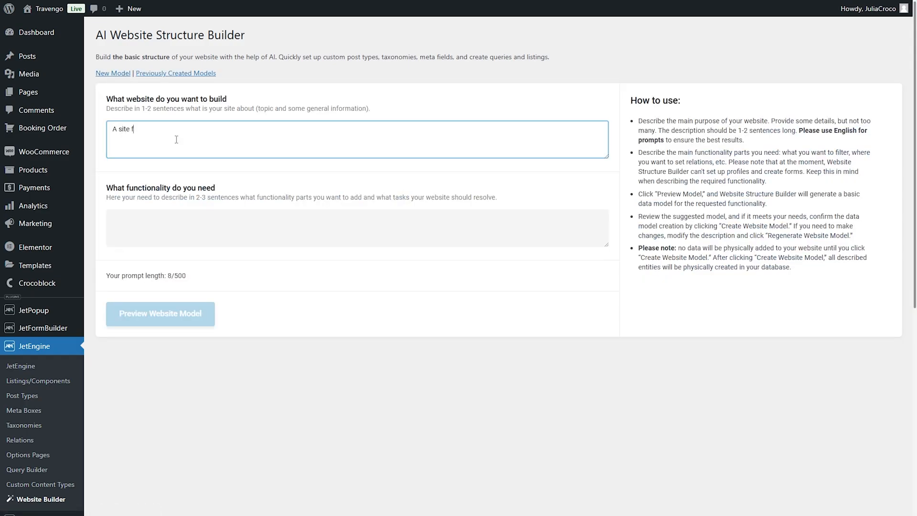
type("or selling handmade items with a product catalogue, shopping cart and checkout page")
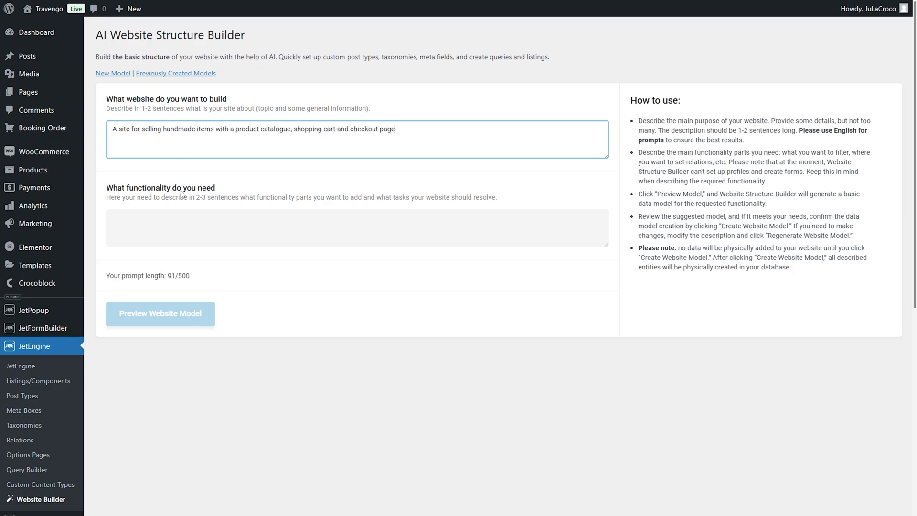
Step: Request product categories and filters so people can check the product page, add it to shopping cart and proceed to checkout; preview the model
left_click(183, 223)
type("I need p")
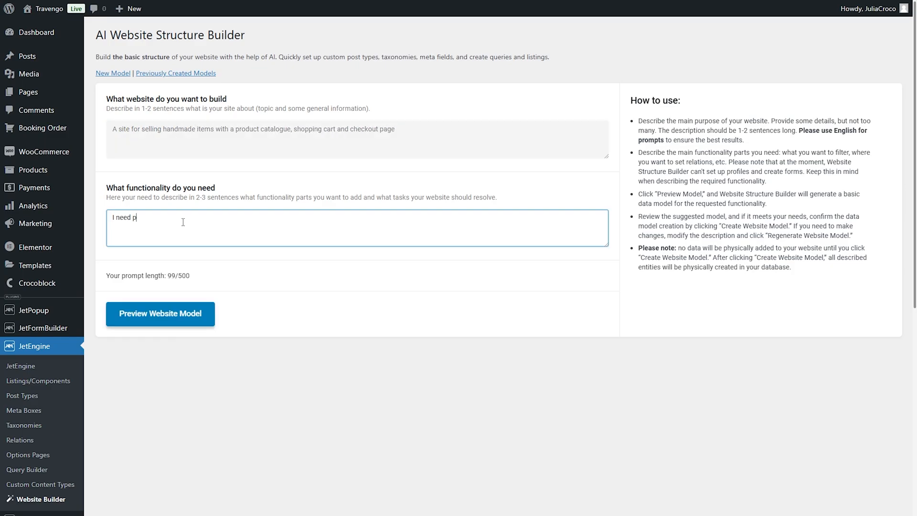
type("roduct categories and filters, so ")
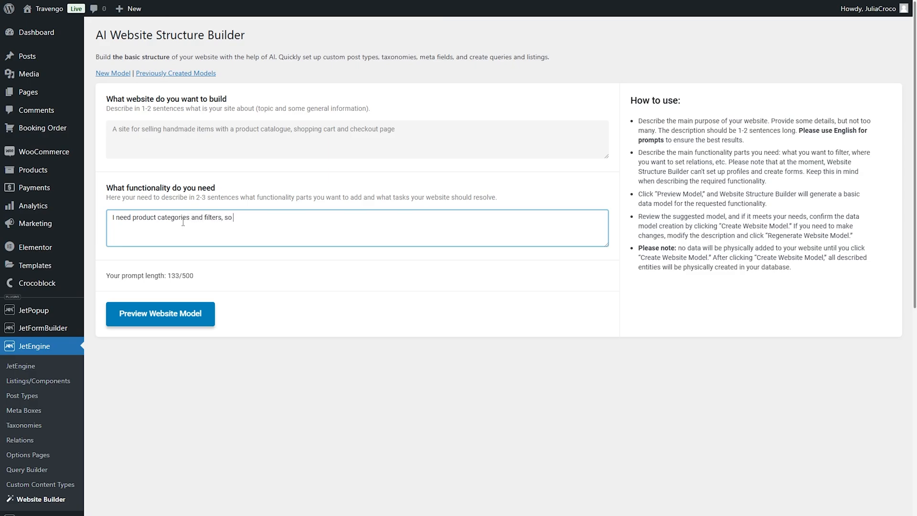
type("people can check the product page, ")
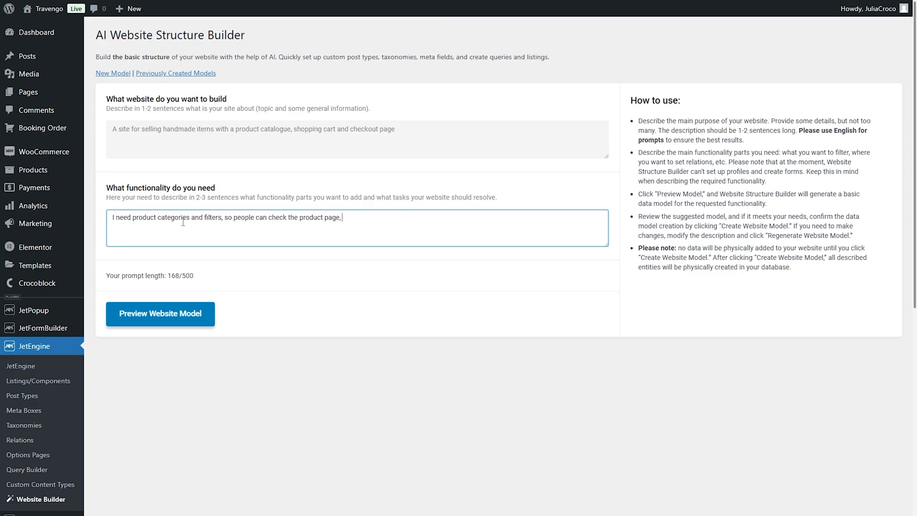
type("add it to shopping cart and proceed to checkout")
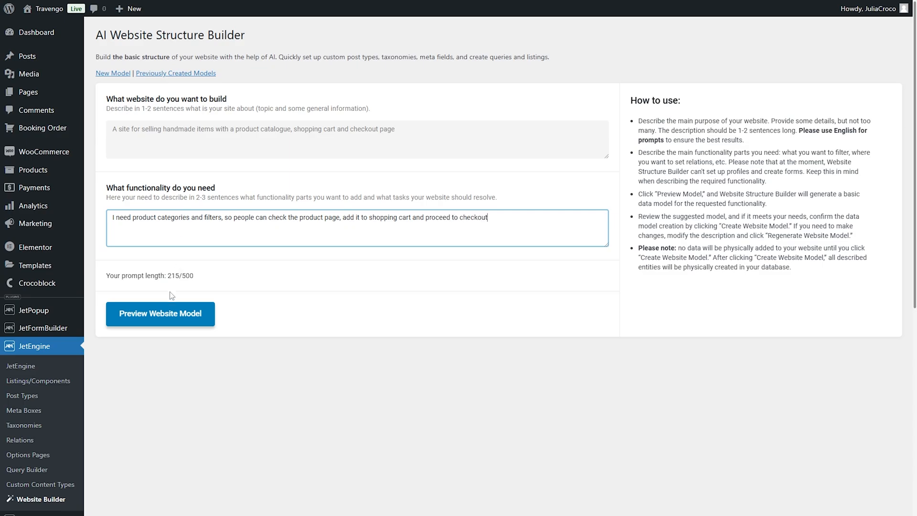
left_click(160, 315)
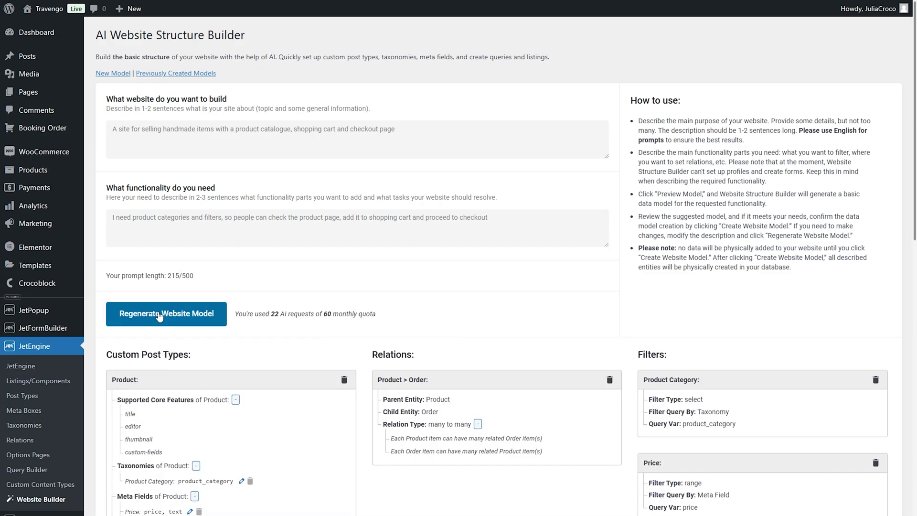
Step: Set the suggested Product post type to use WooCommerce and the Order post type to be created as a CCT
scroll(441, 296, "down", 6)
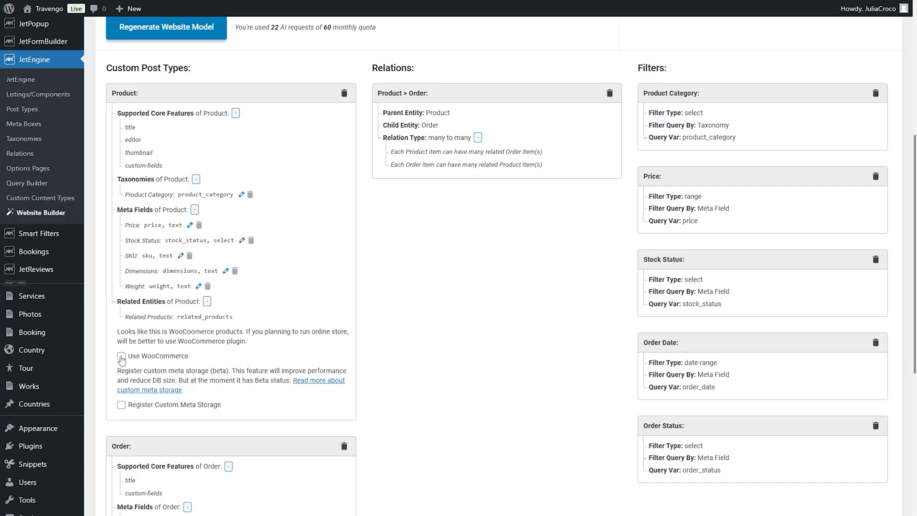
left_click(122, 357)
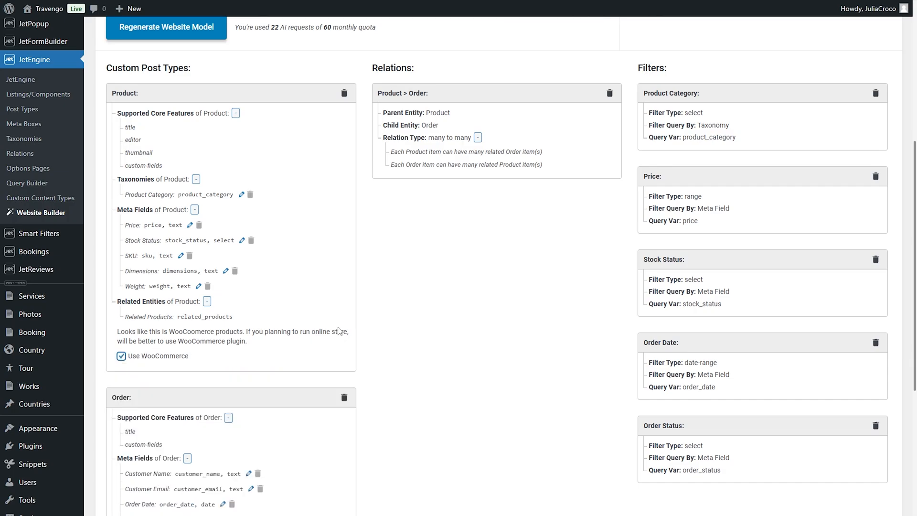
scroll(361, 329, "down", 4)
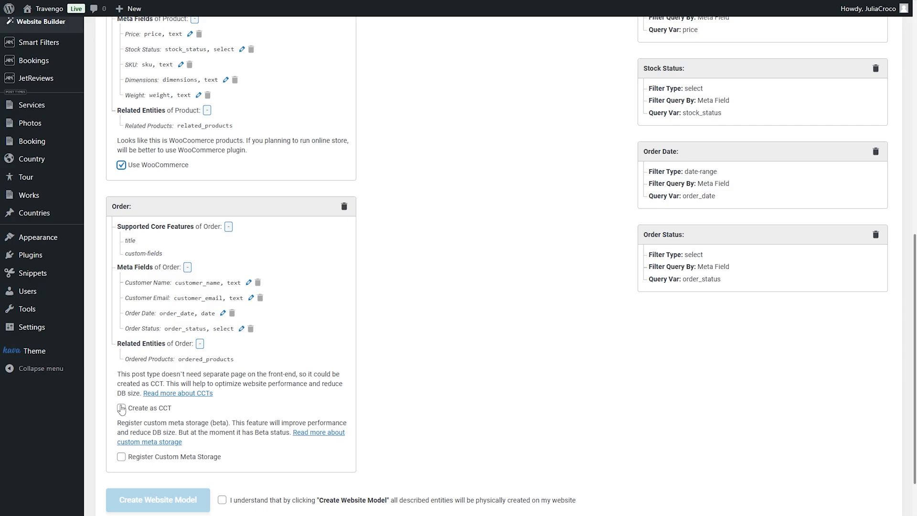
left_click(122, 408)
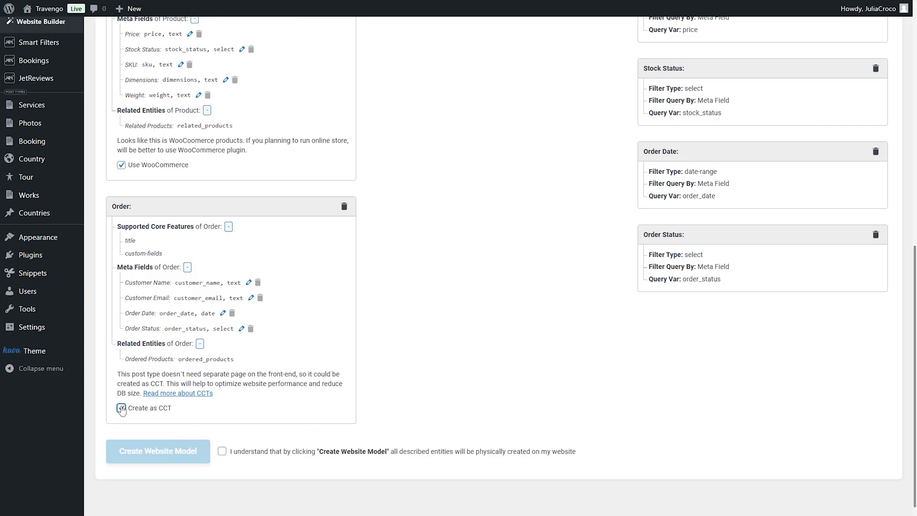
Step: Delete the Order Status and Order Date filters from the suggested model
scroll(408, 277, "up", 5)
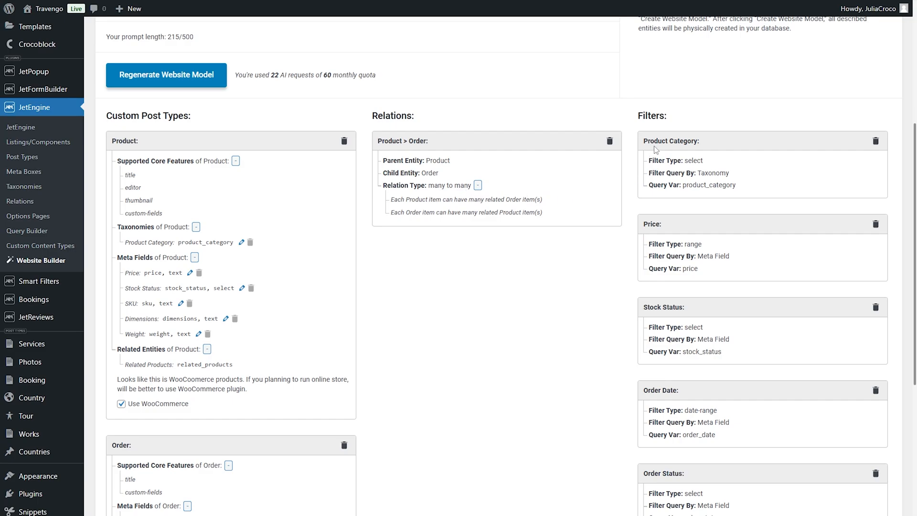
scroll(656, 149, "down", 3)
left_click(876, 330)
left_click(507, 53)
scroll(728, 257, "down", 6)
left_click(871, 342)
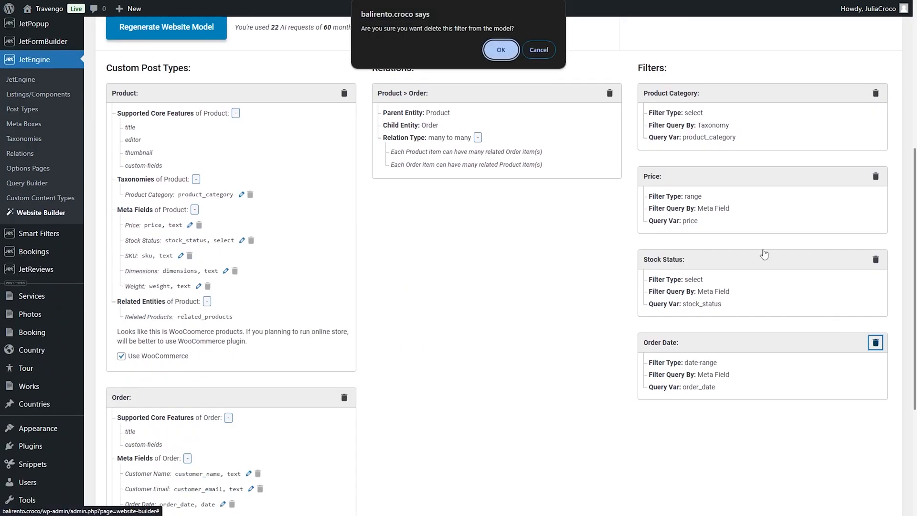
left_click(506, 53)
Step: Accept the entity creation notice and create the website model for the handmade items store
scroll(577, 161, "down", 5)
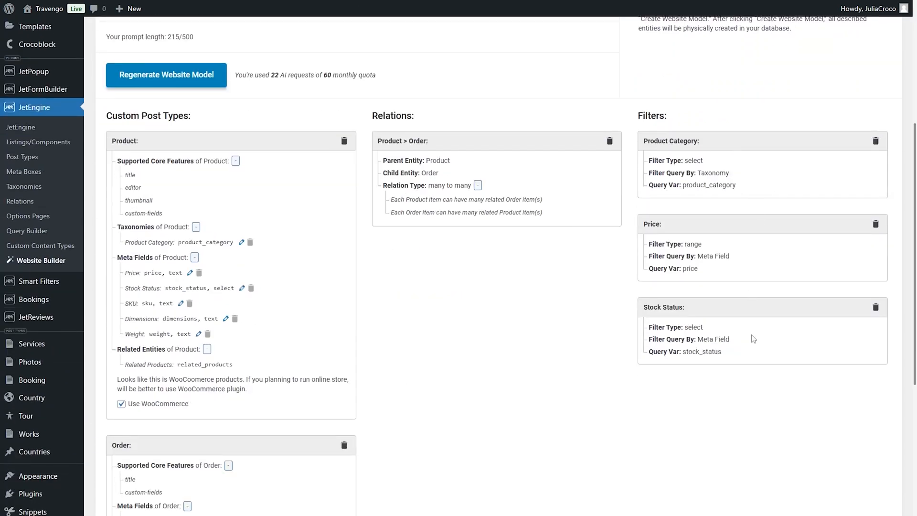
scroll(549, 296, "down", 5)
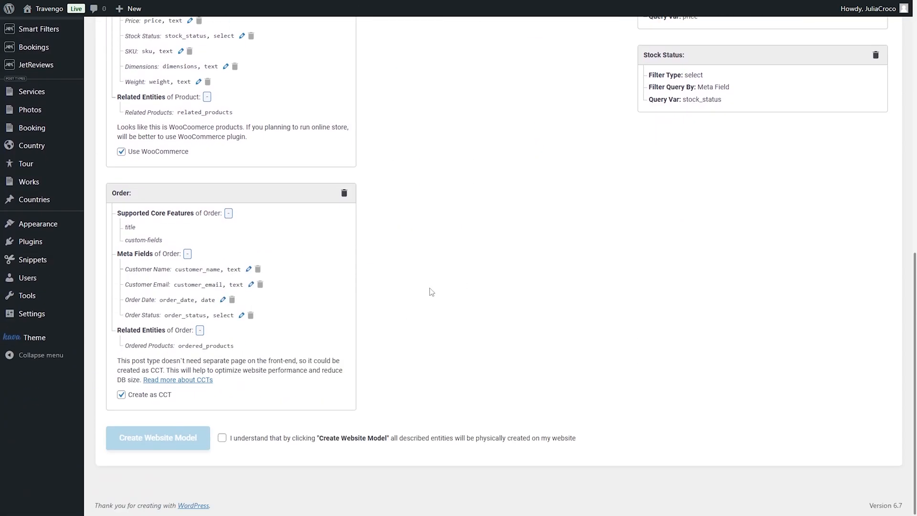
left_click(222, 439)
left_click(157, 438)
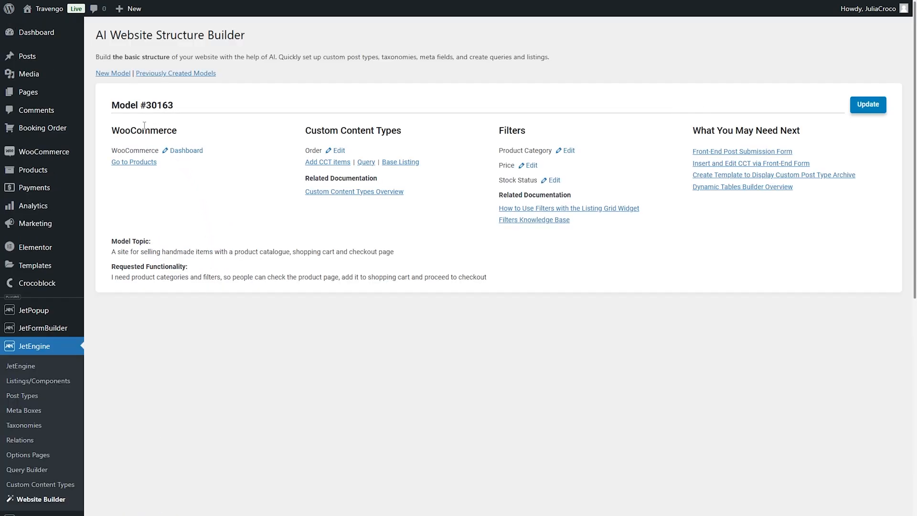
Step: Check the WooCommerce dashboard, the Products page and the new product form with its categories and product data
left_click(187, 150)
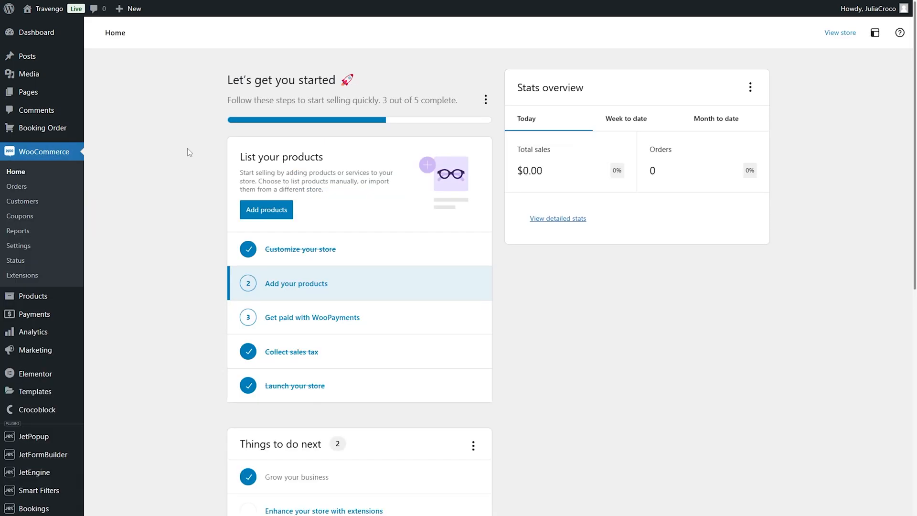
key("alt+Left")
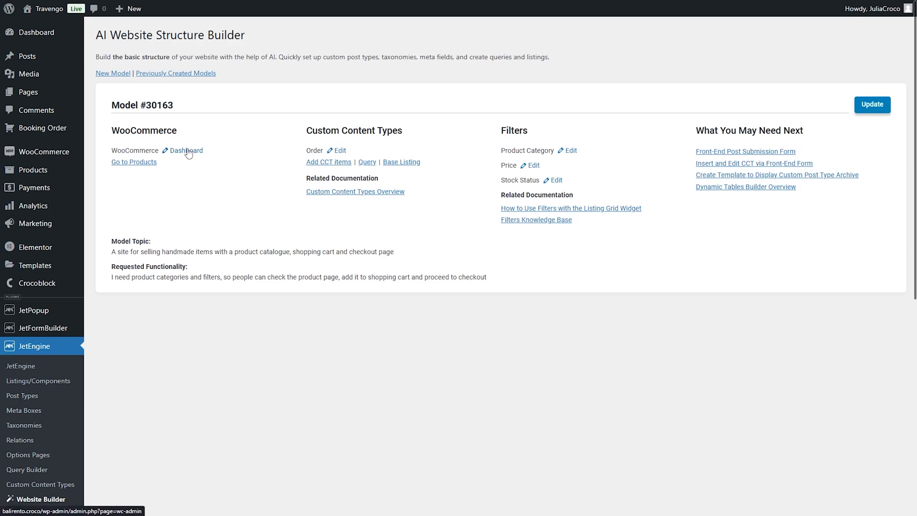
left_click(133, 164)
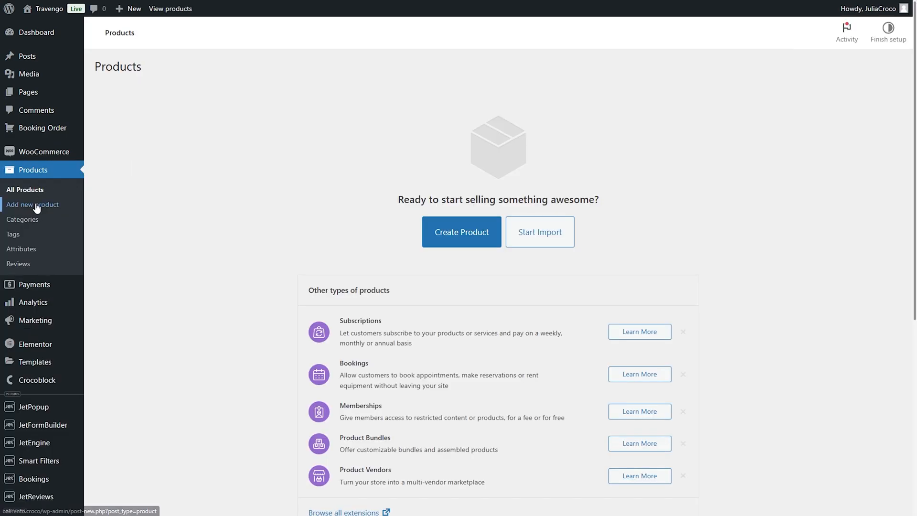
left_click(36, 206)
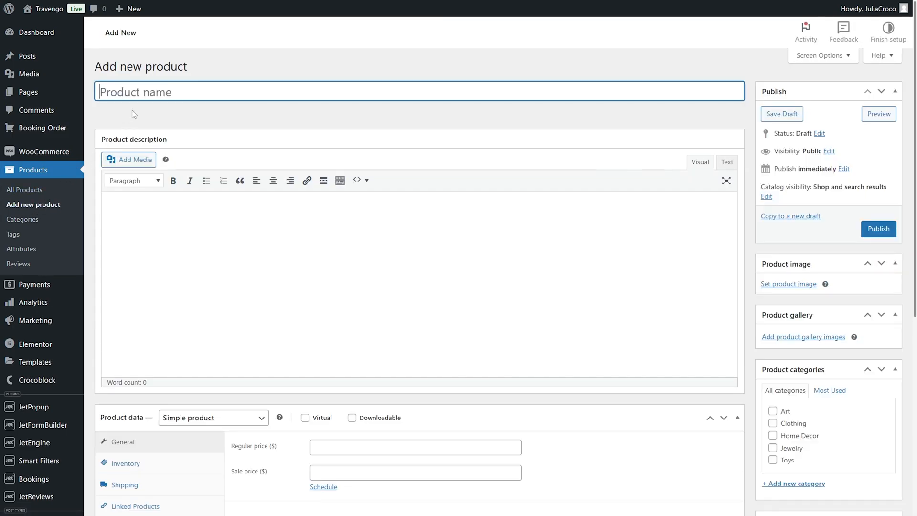
scroll(168, 250, "down", 4)
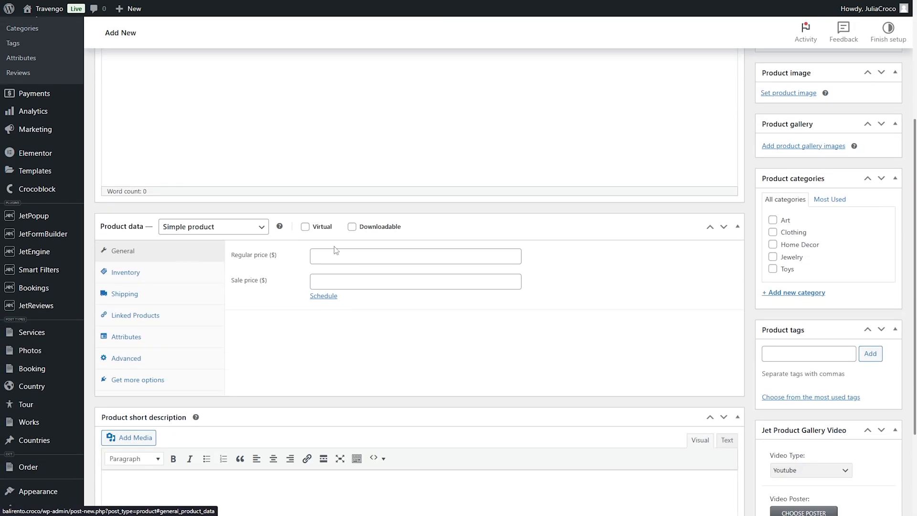
left_click(199, 302)
left_click(185, 337)
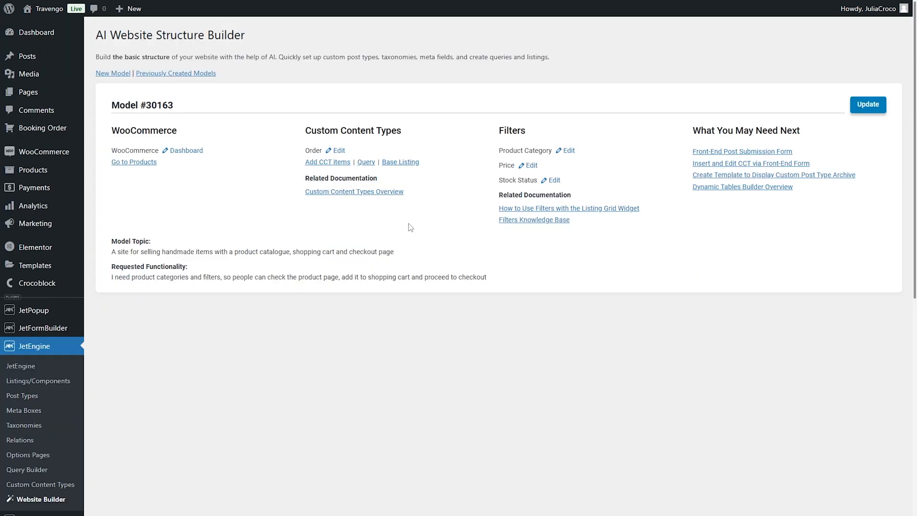
Step: Rename the created model as "Model for store" and save the new name
left_click(189, 103)
key("BackSpace")
key("BackSpace")
key("BackSpace")
key("BackSpace")
key("BackSpace")
key("BackSpace")
type("for store")
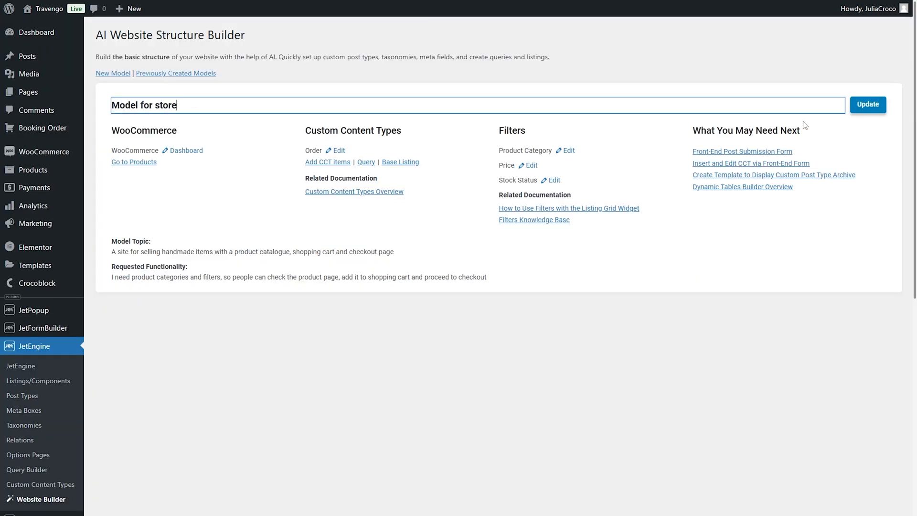
left_click(864, 111)
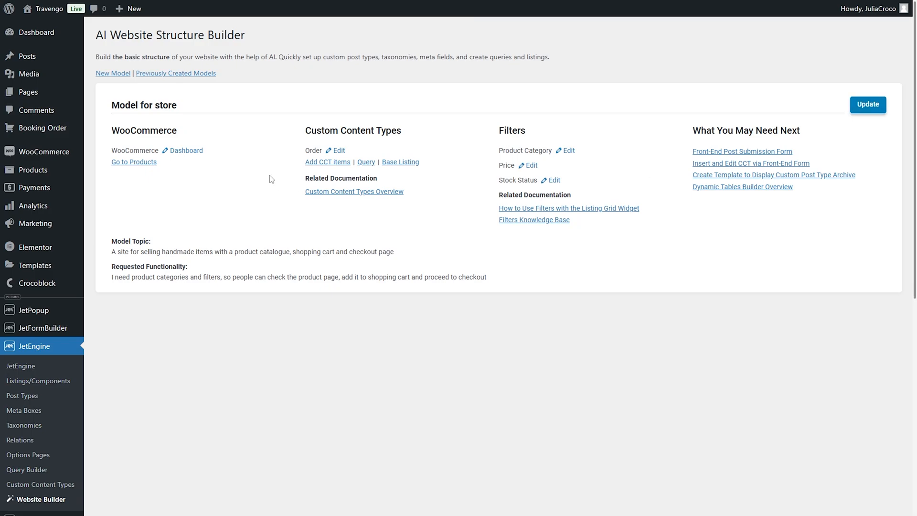
Step: Review the previously created models, view the travel website model, and check its deletion notice without deleting it
left_click(188, 75)
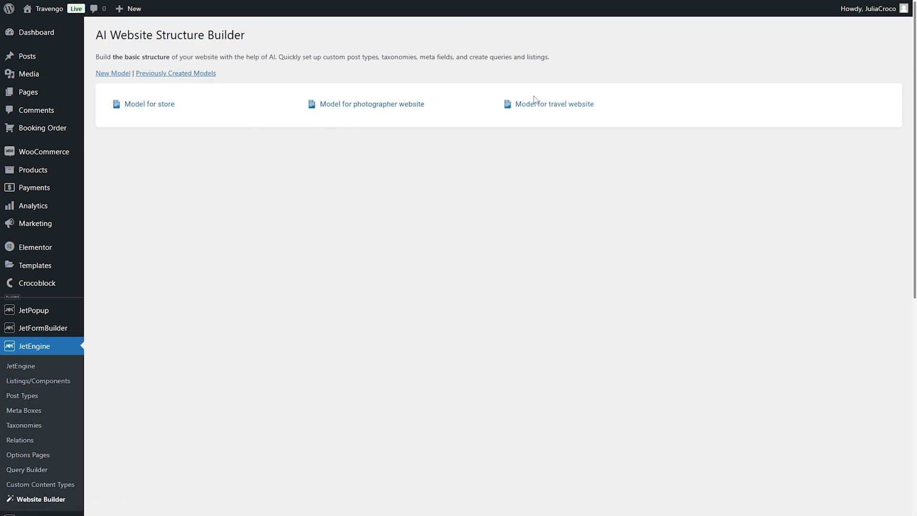
left_click(549, 104)
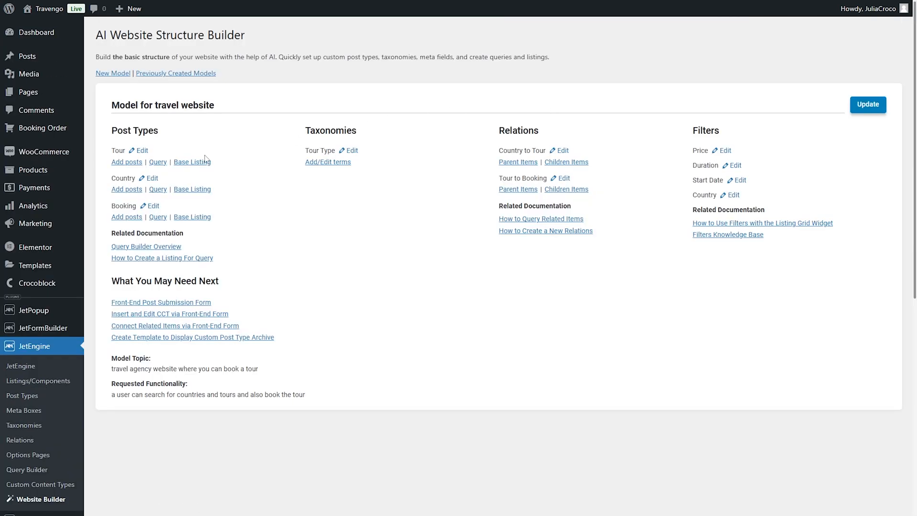
left_click(173, 74)
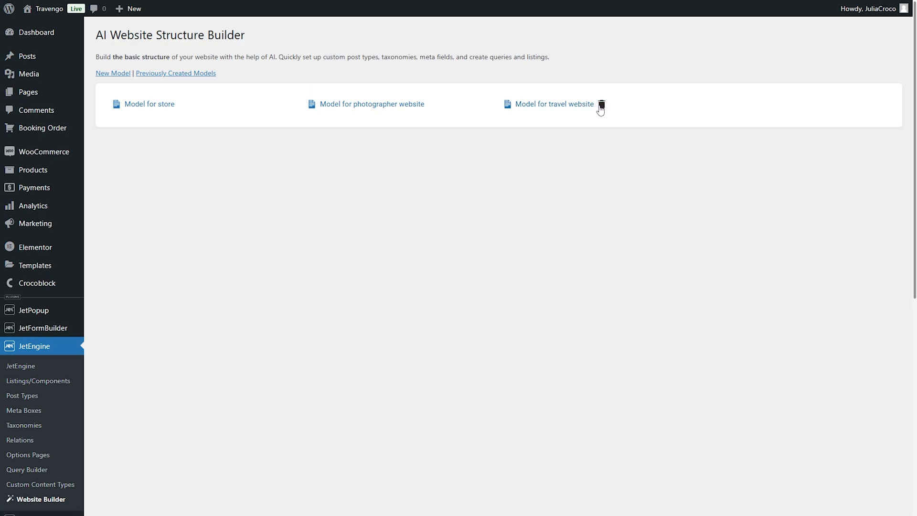
left_click(602, 106)
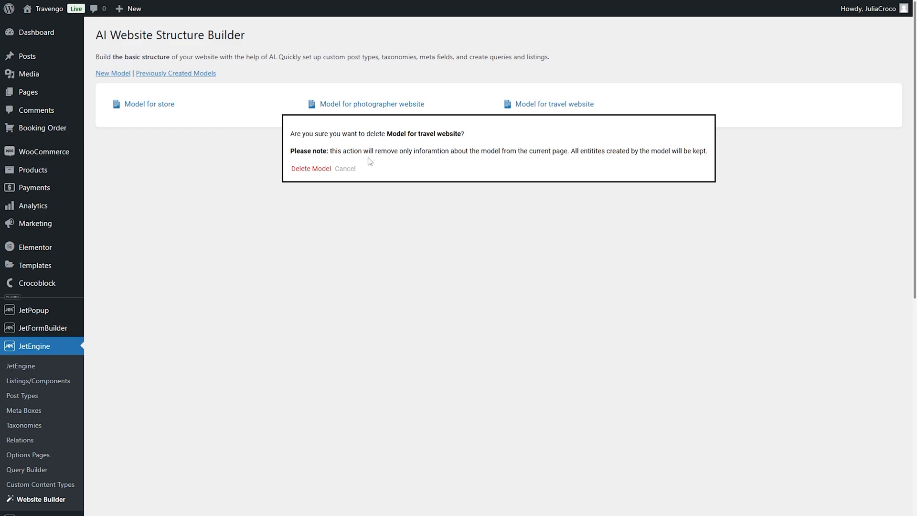
left_click(352, 170)
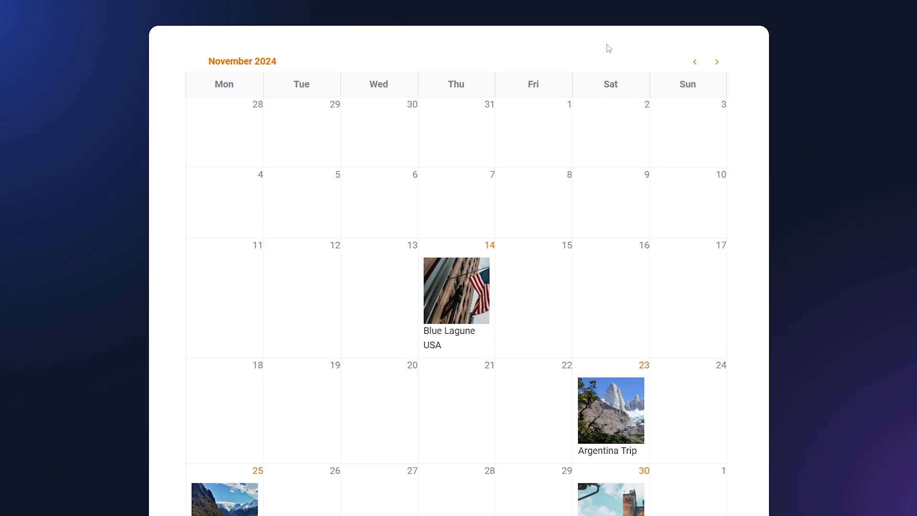
Step: Browse the tour calendar forward from November 2024 to February 2025 and back to November 2024
left_click(716, 63)
left_click(717, 64)
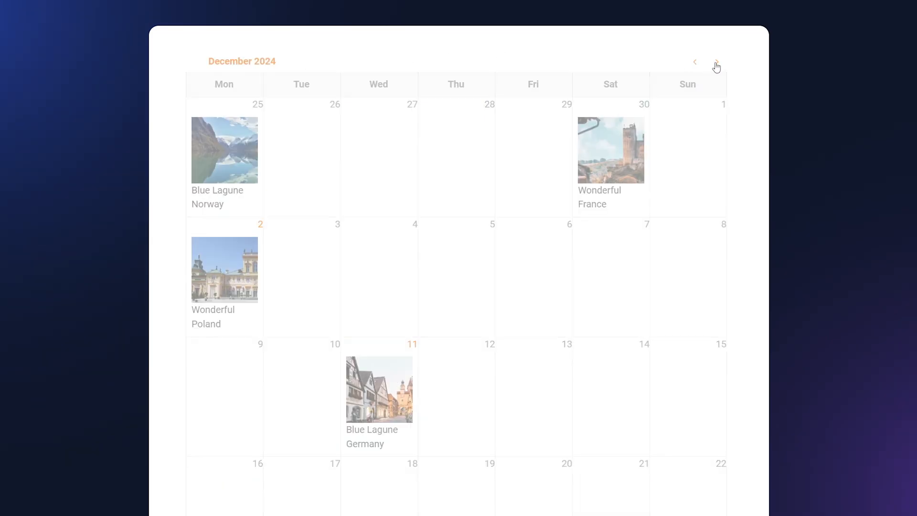
left_click(717, 66)
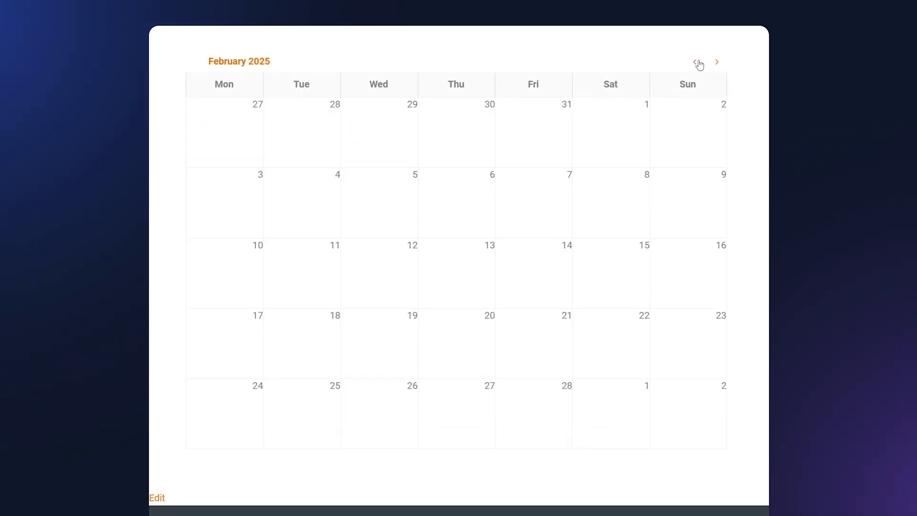
left_click(697, 64)
left_click(697, 63)
left_click(697, 63)
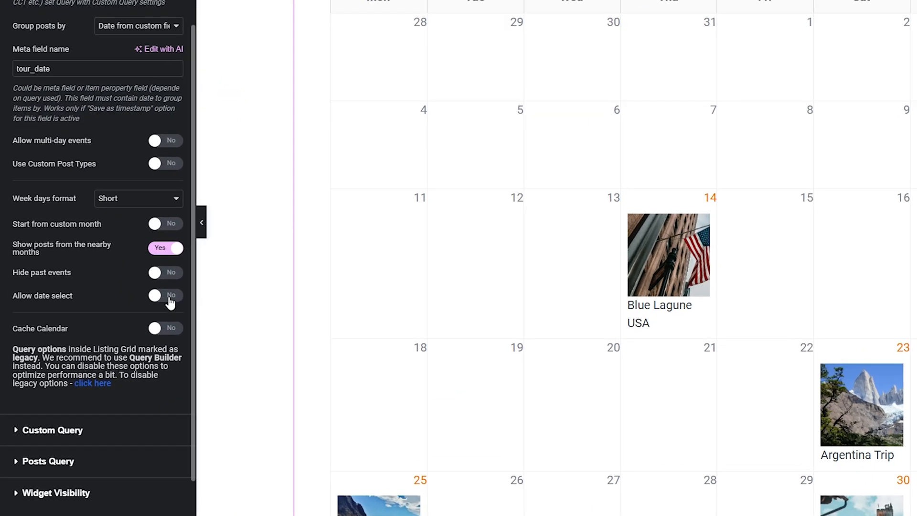
Step: Enable date selection for the calendar and check its month and year lists on the live page
left_click(167, 299)
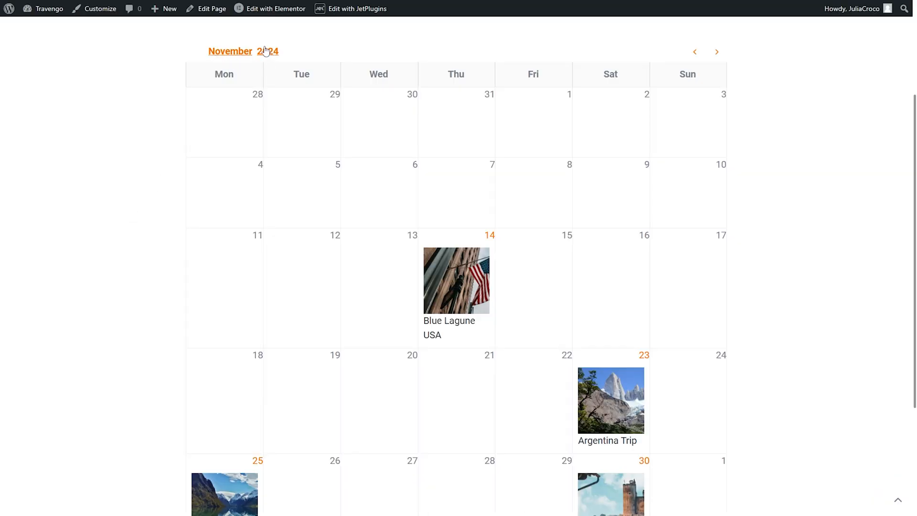
left_click(232, 52)
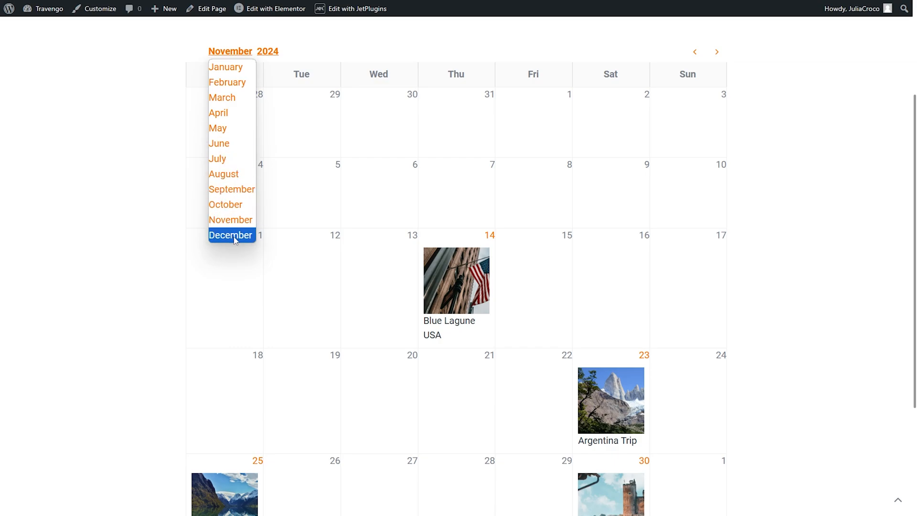
left_click(342, 47)
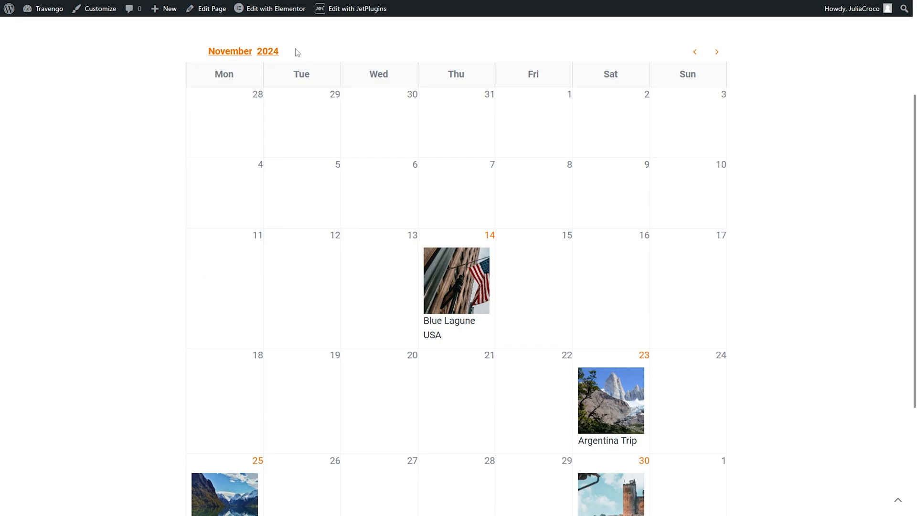
left_click(269, 56)
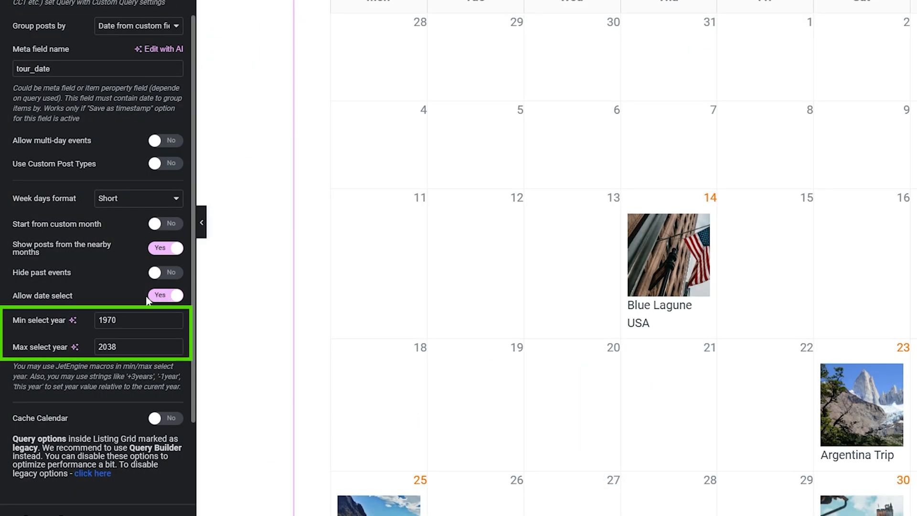
Step: Limit the calendar's selectable years to 2020 through 2027 and check the year list on the live page
left_click_drag(122, 323, 101, 319)
type("2020")
left_click_drag(122, 347, 97, 348)
type("2027")
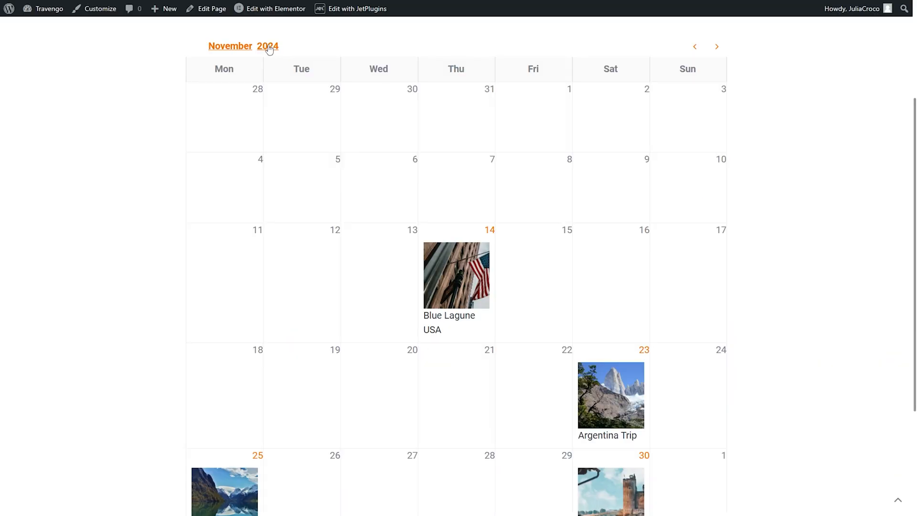
left_click(268, 47)
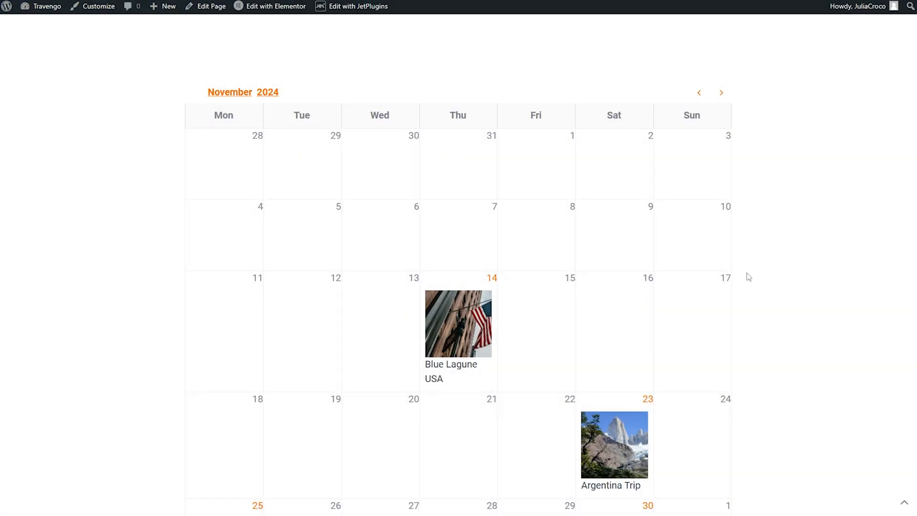
Step: Open the calendar's query for editing from the live page, review its settings, update it and close the editor
mouse_move(680, 237)
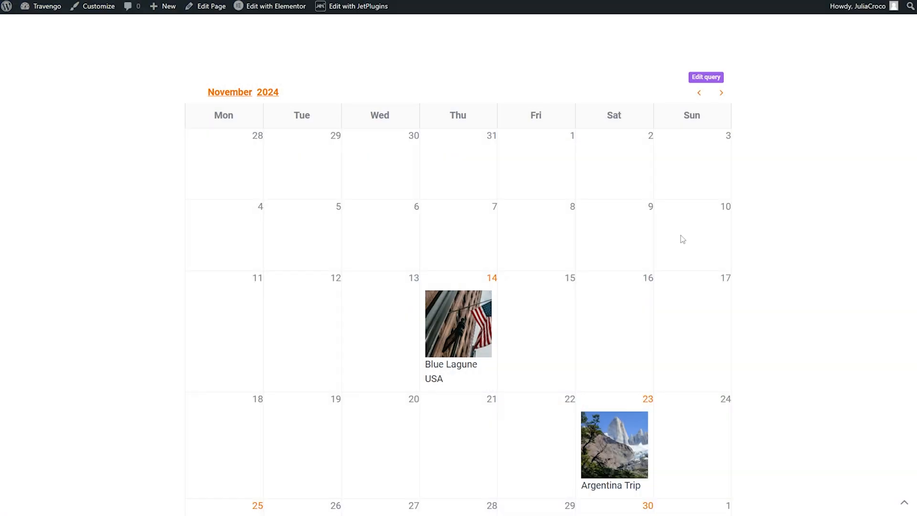
left_click(706, 78)
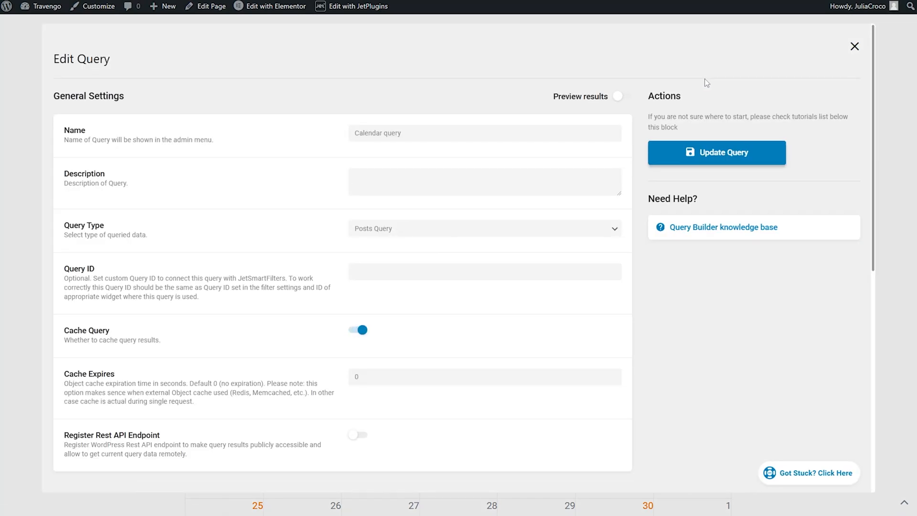
scroll(397, 337, "down", 5)
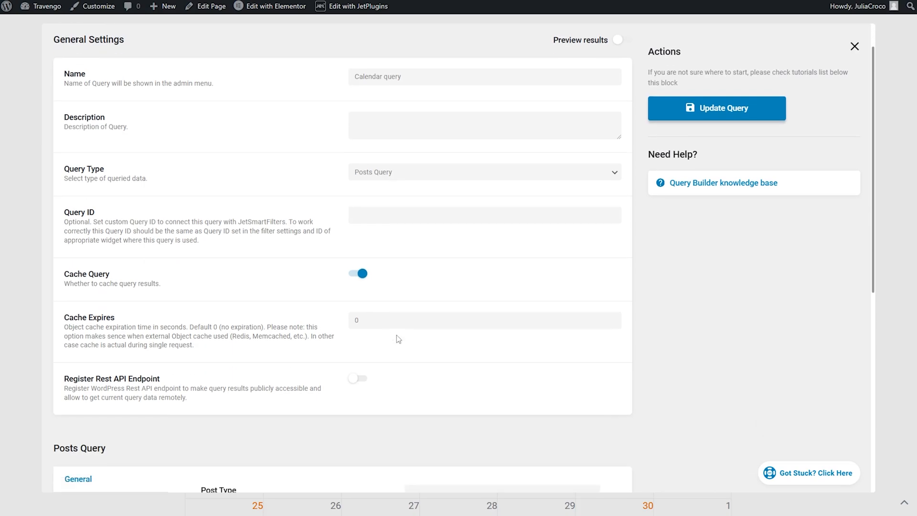
scroll(397, 337, "up", 5)
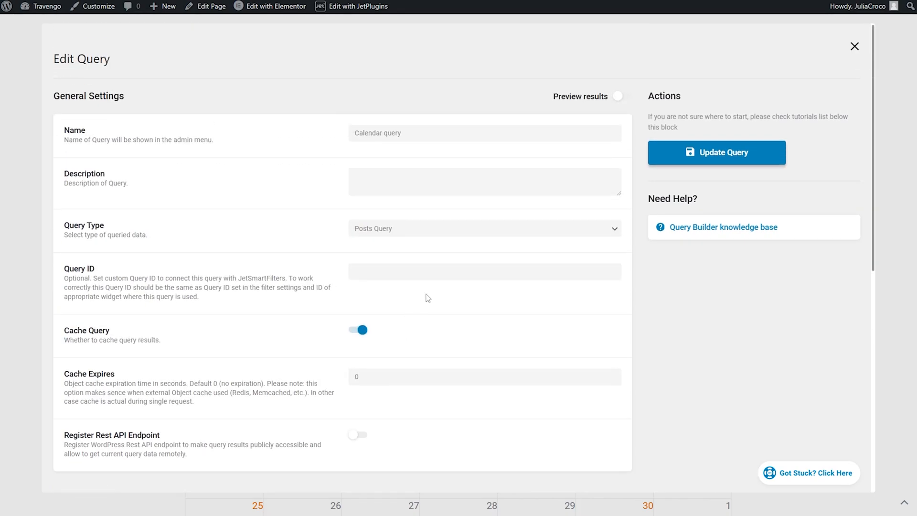
left_click(714, 155)
left_click(856, 47)
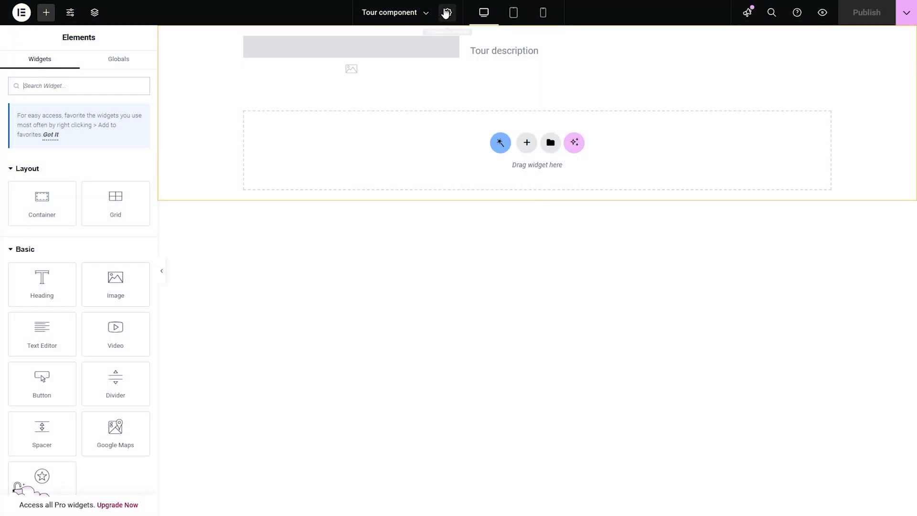
Step: Examine the Tour component's content controls and the control type options of the tour description
left_click(448, 13)
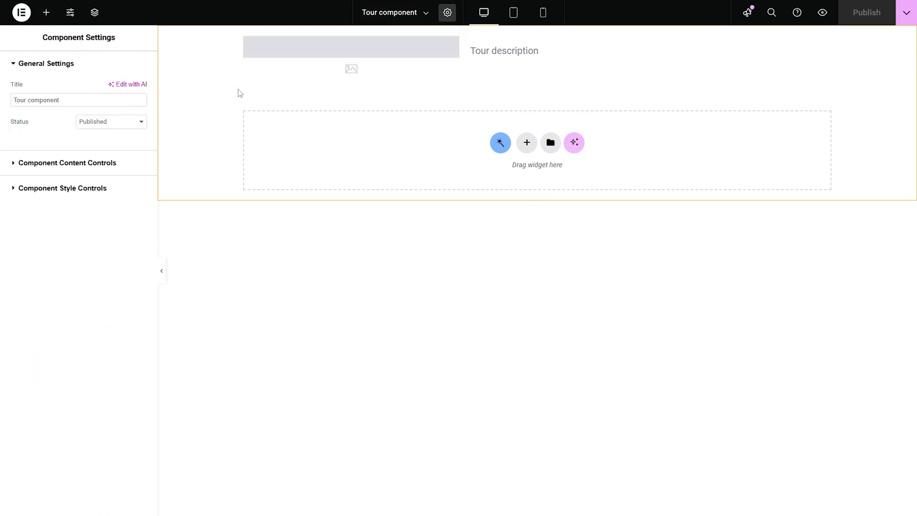
left_click(92, 164)
left_click(65, 185)
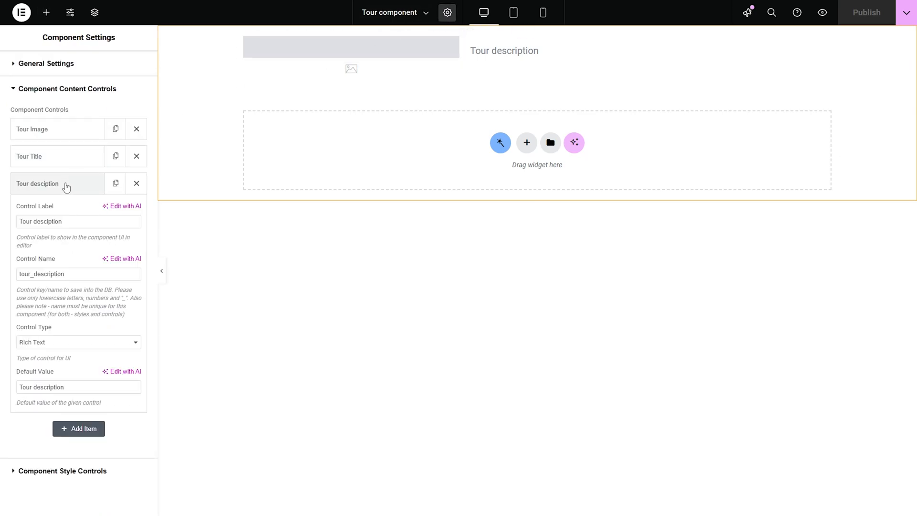
left_click(87, 343)
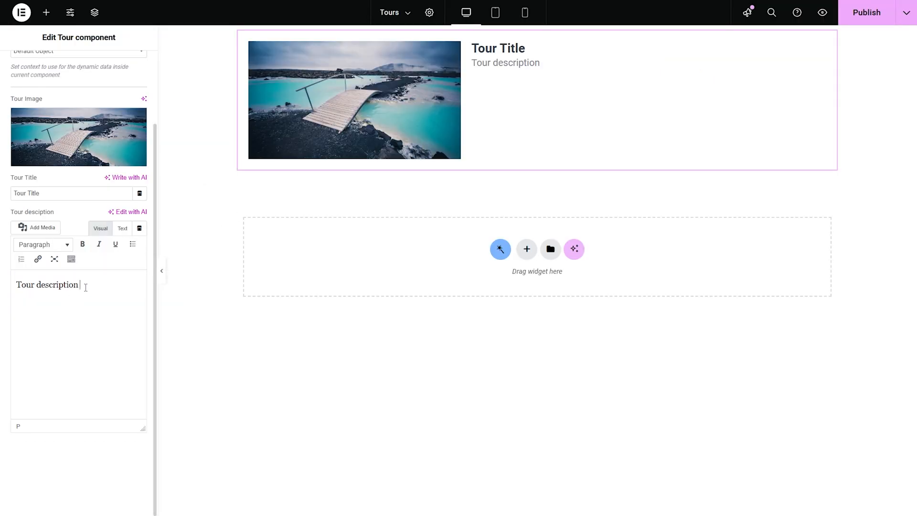
Step: Append "Iceland" to the Tour component's description on the Tours page, in Elementor and in the block editor
scroll(86, 288, "up", 2)
type("Iceland")
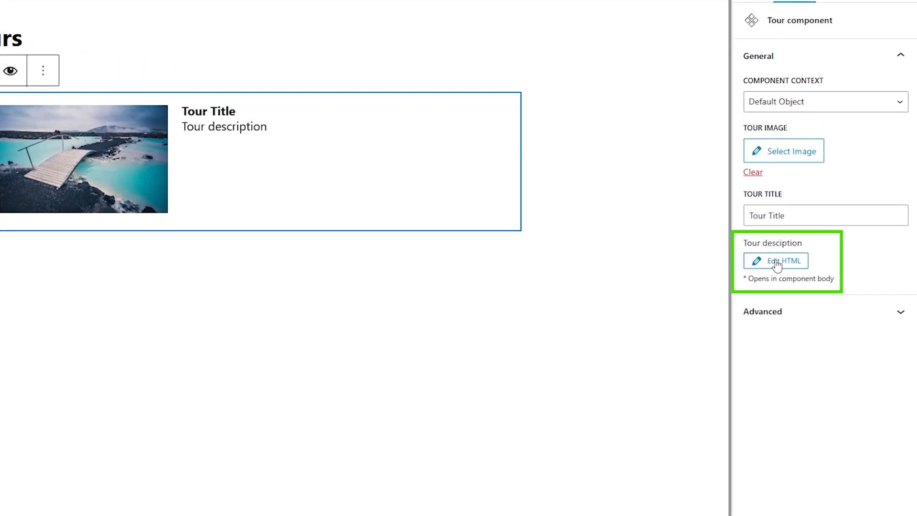
left_click(778, 264)
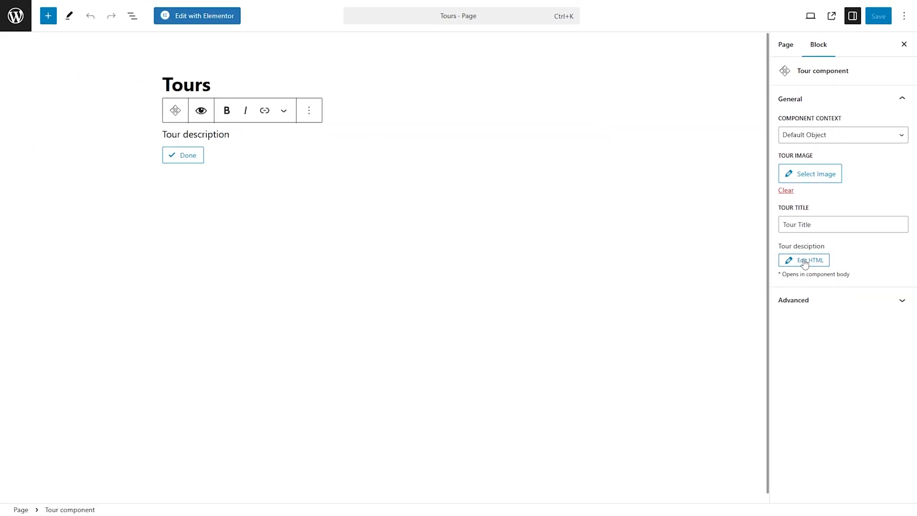
type("Iceland")
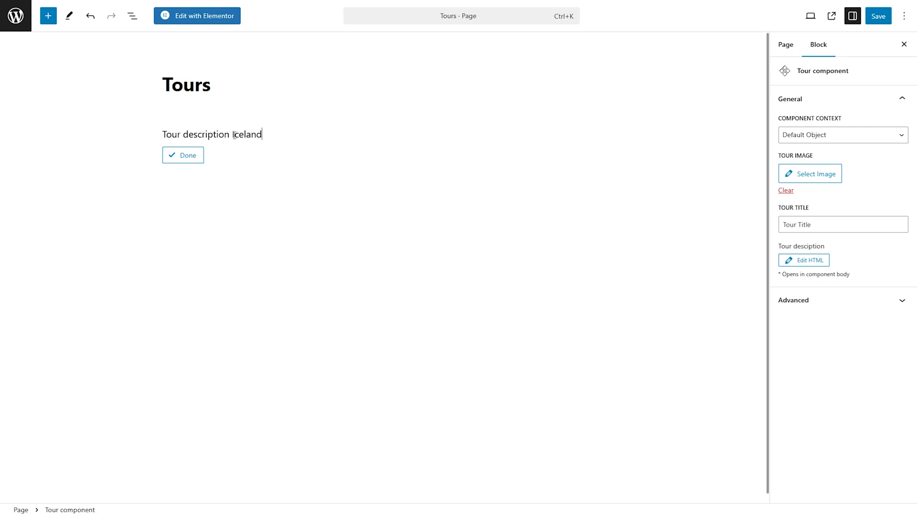
left_click(182, 156)
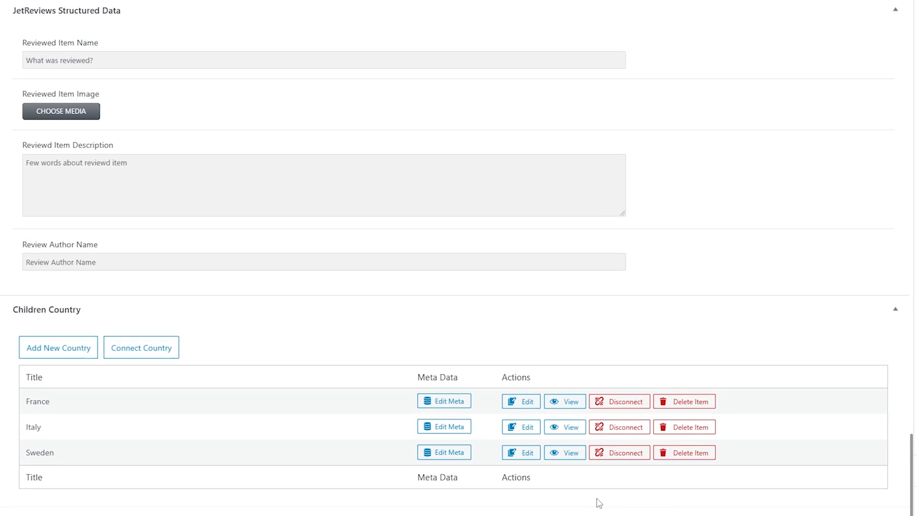
Step: Reorder the connected child countries to Italy, Sweden, France and save the order
left_click_drag(199, 427, 198, 405)
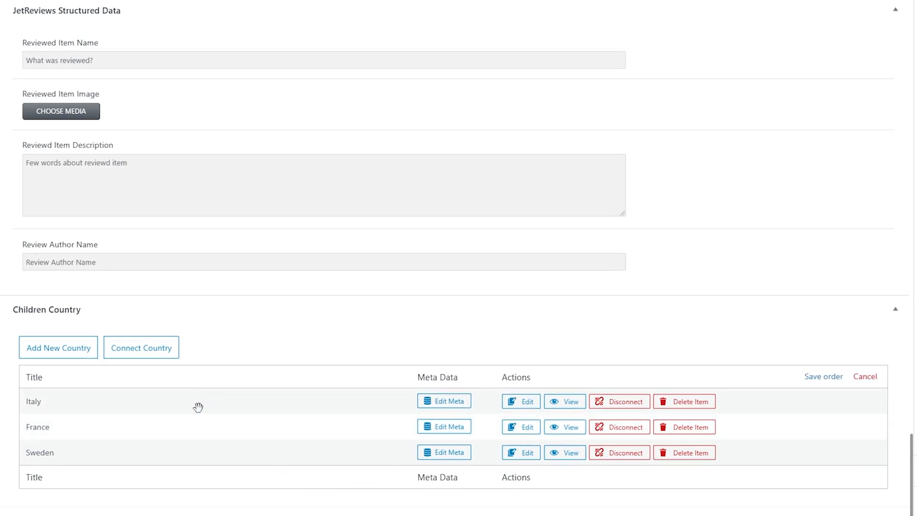
left_click_drag(176, 452, 180, 426)
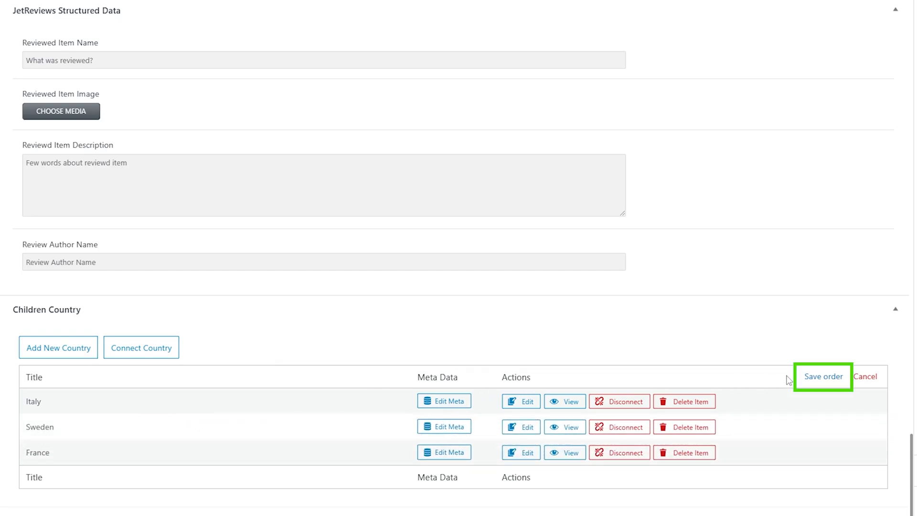
left_click(824, 377)
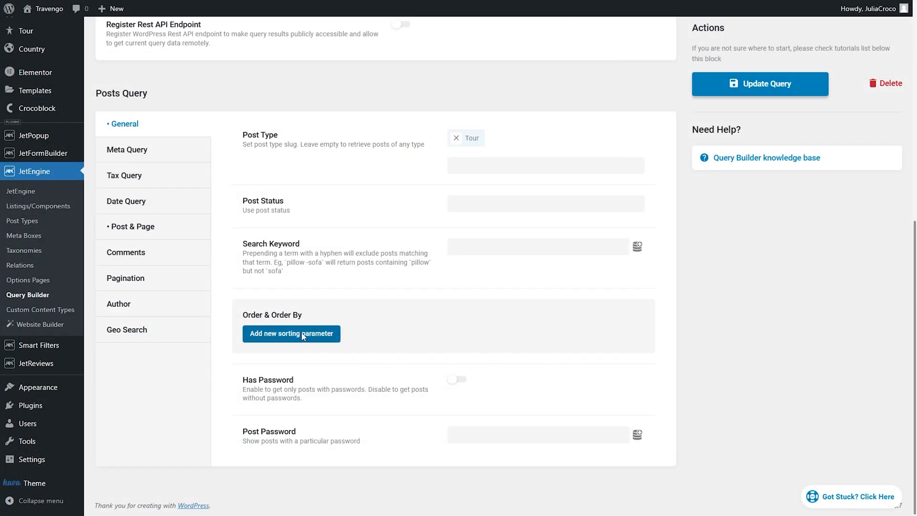
Step: Add a sorting parameter to the Tour posts query and open its Order By options
left_click(302, 335)
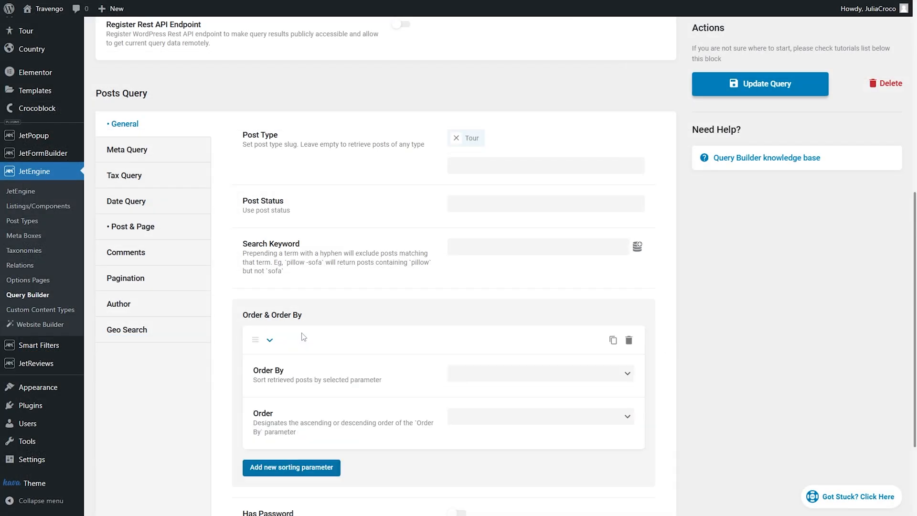
left_click(525, 374)
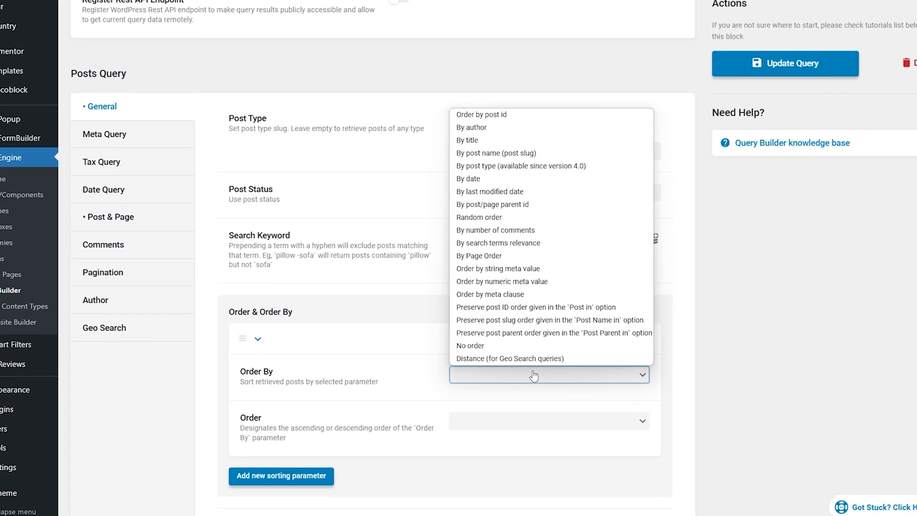